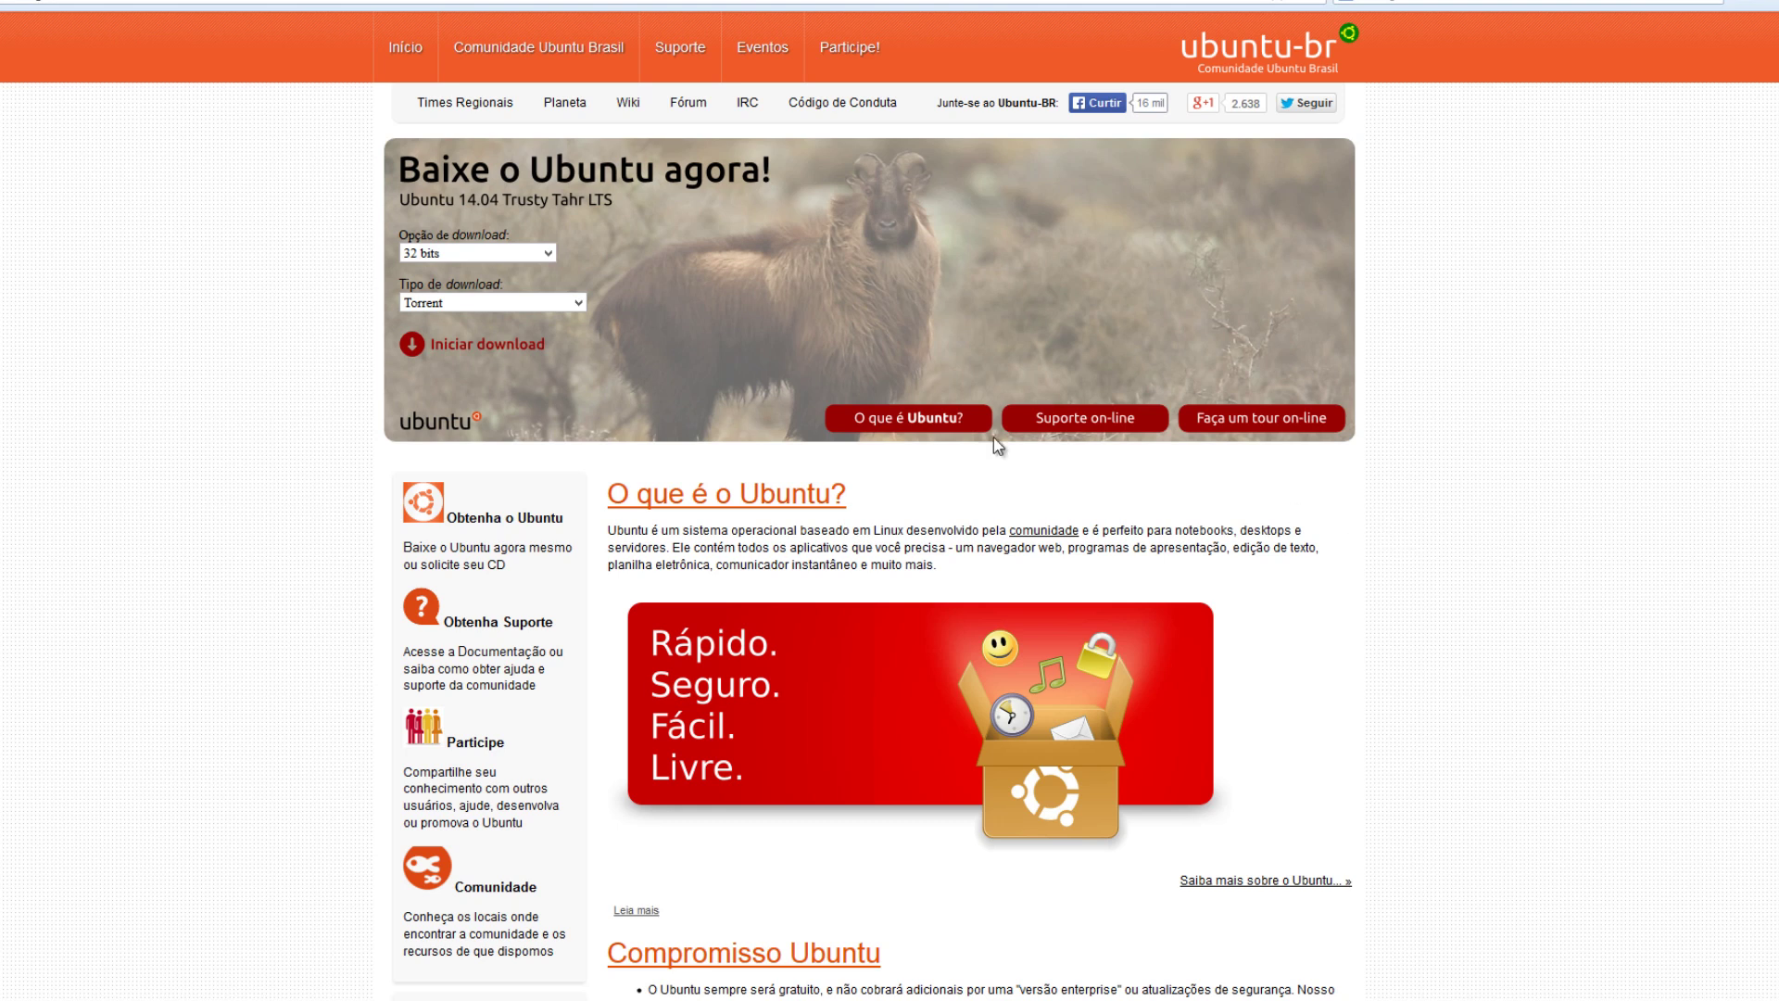
Choose '64 bits (recomendado)' as the Ubuntu 14.04 download option on ubuntu-br.org.
left_click(547, 253)
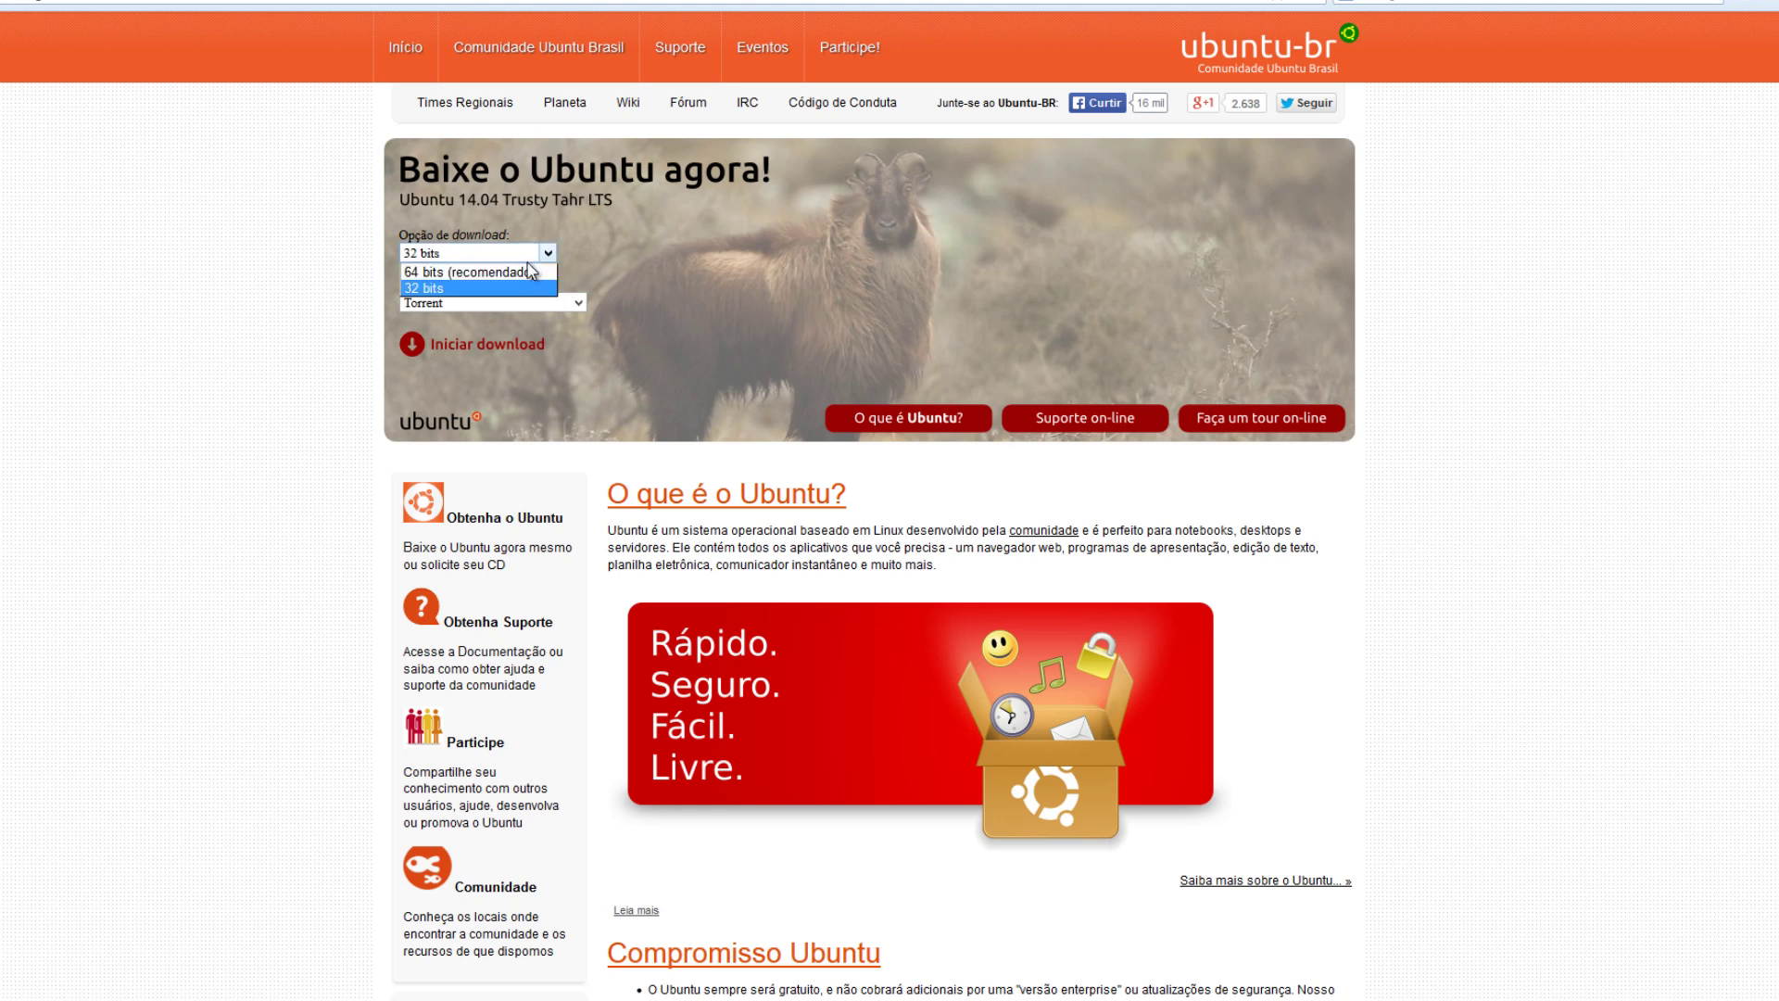
left_click(522, 272)
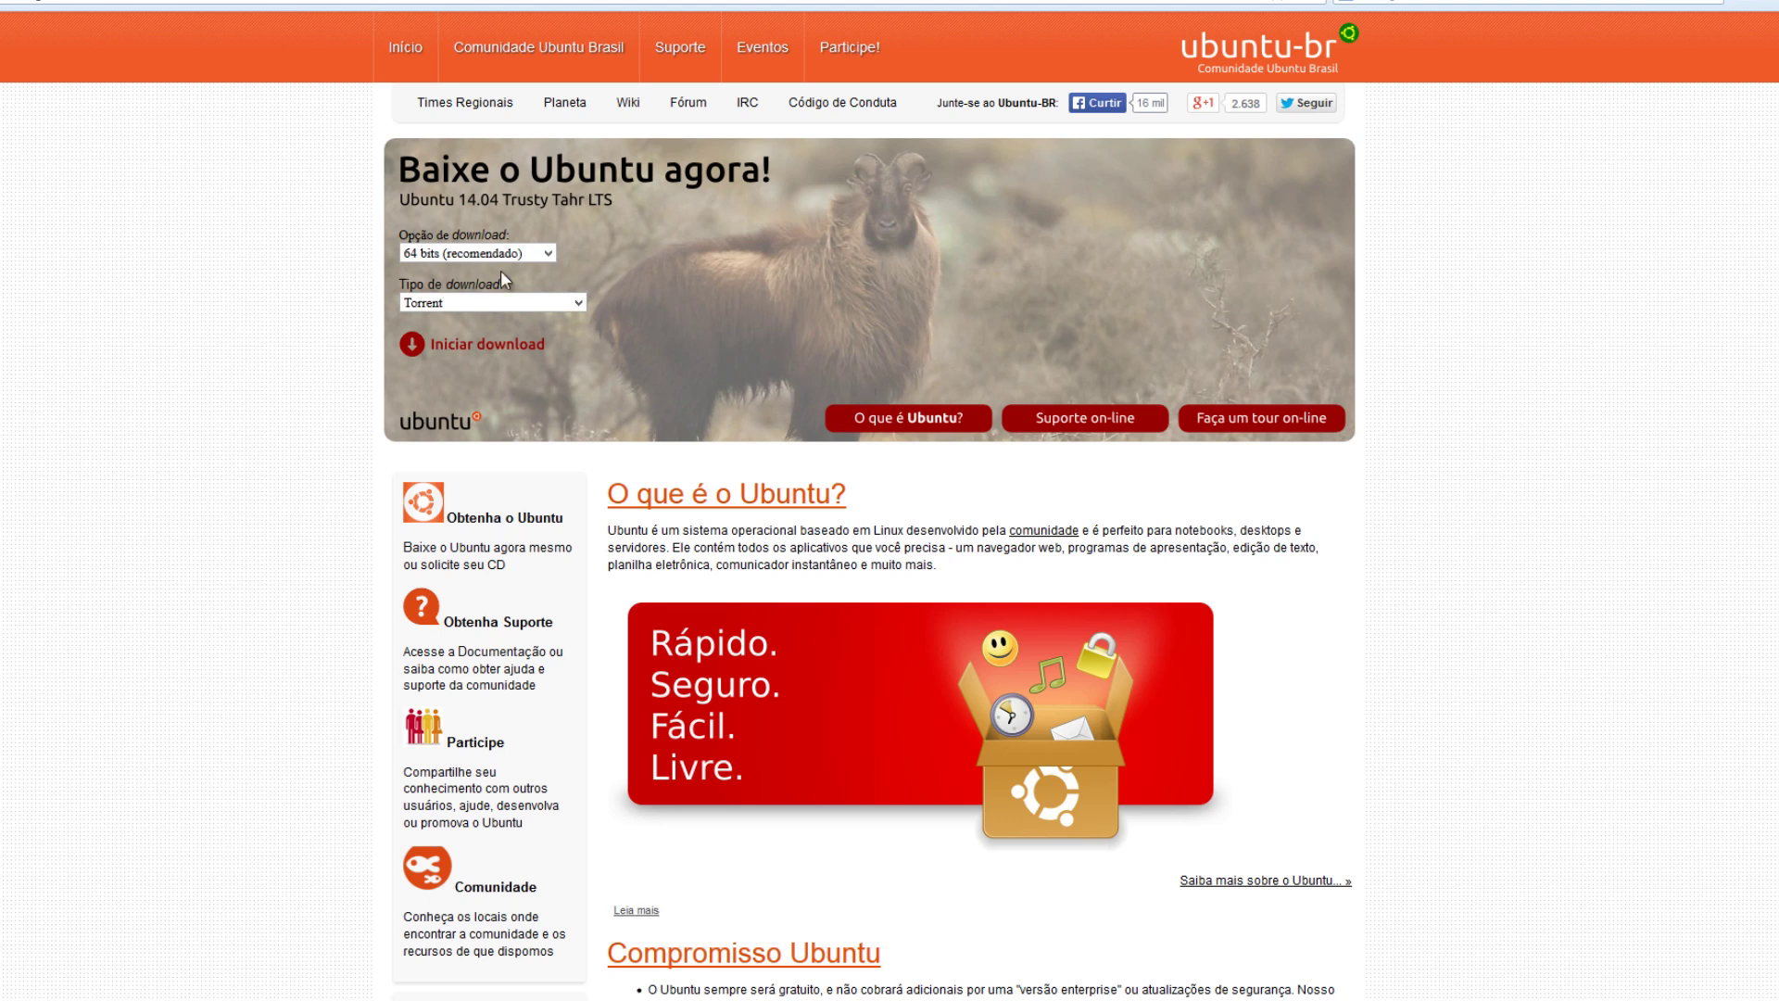
left_click(474, 255)
left_click(468, 272)
Bring the running Ubuntu [Executando] VM window to the front and shift it up and left.
mouse_move(167, 977)
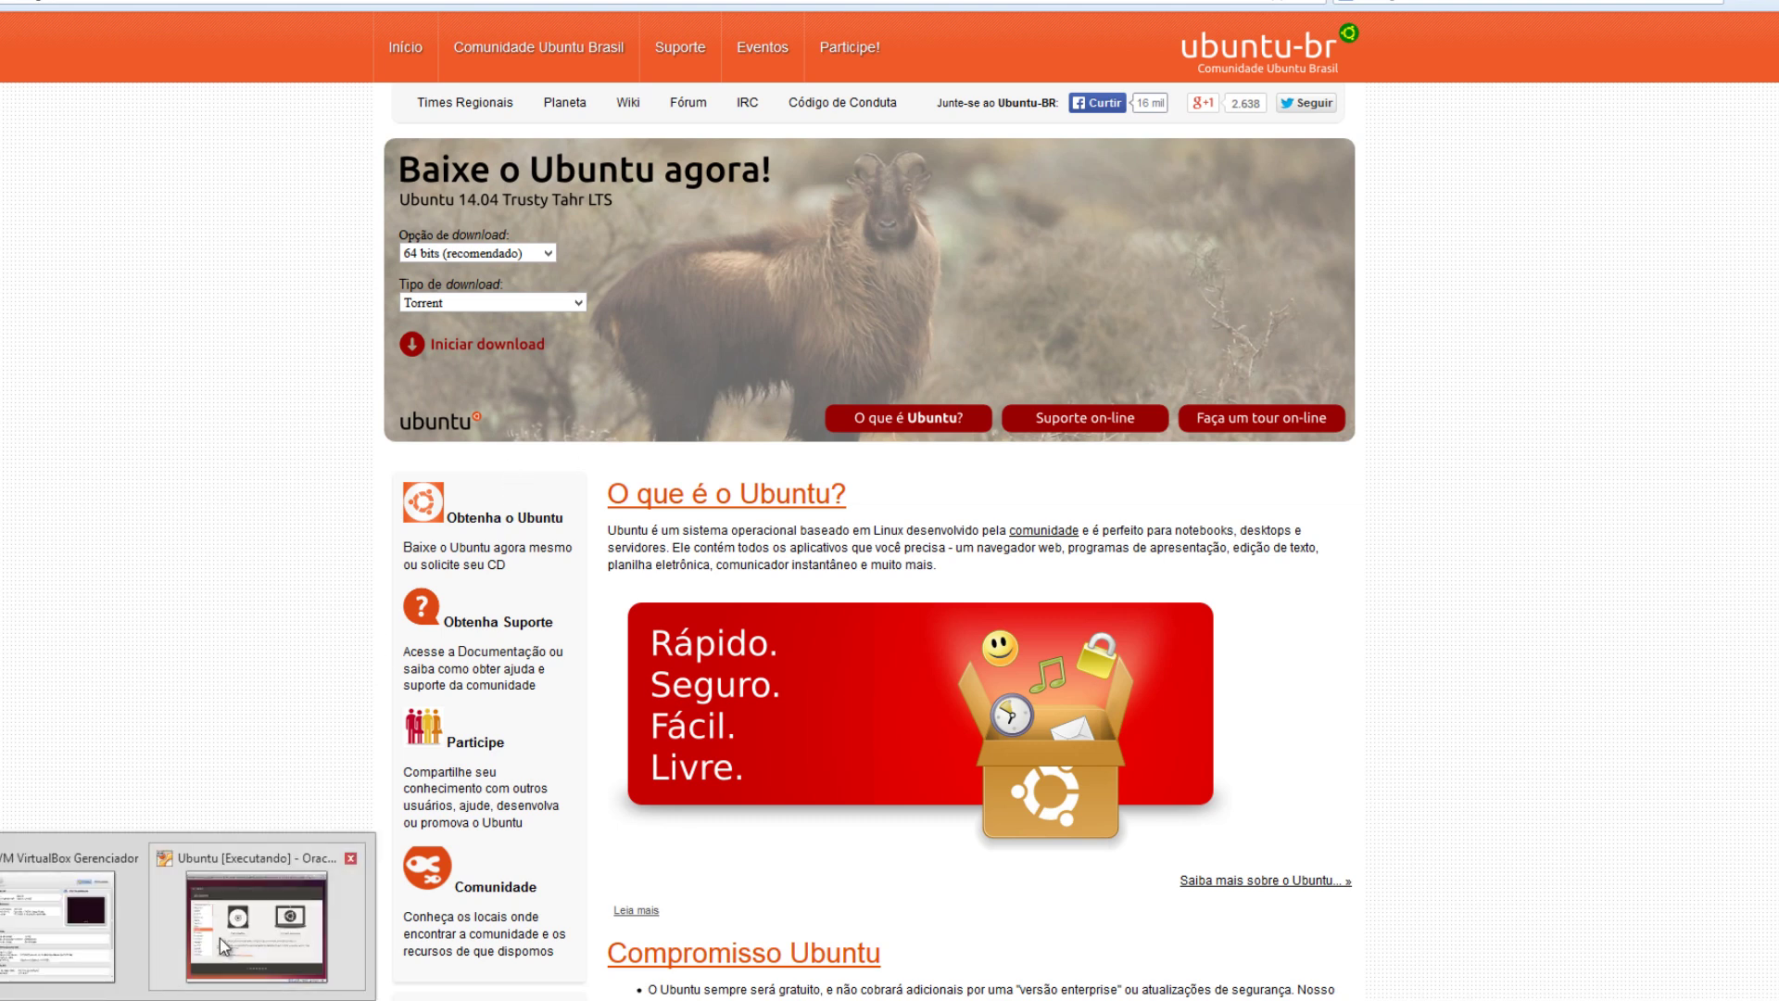
left_click(219, 937)
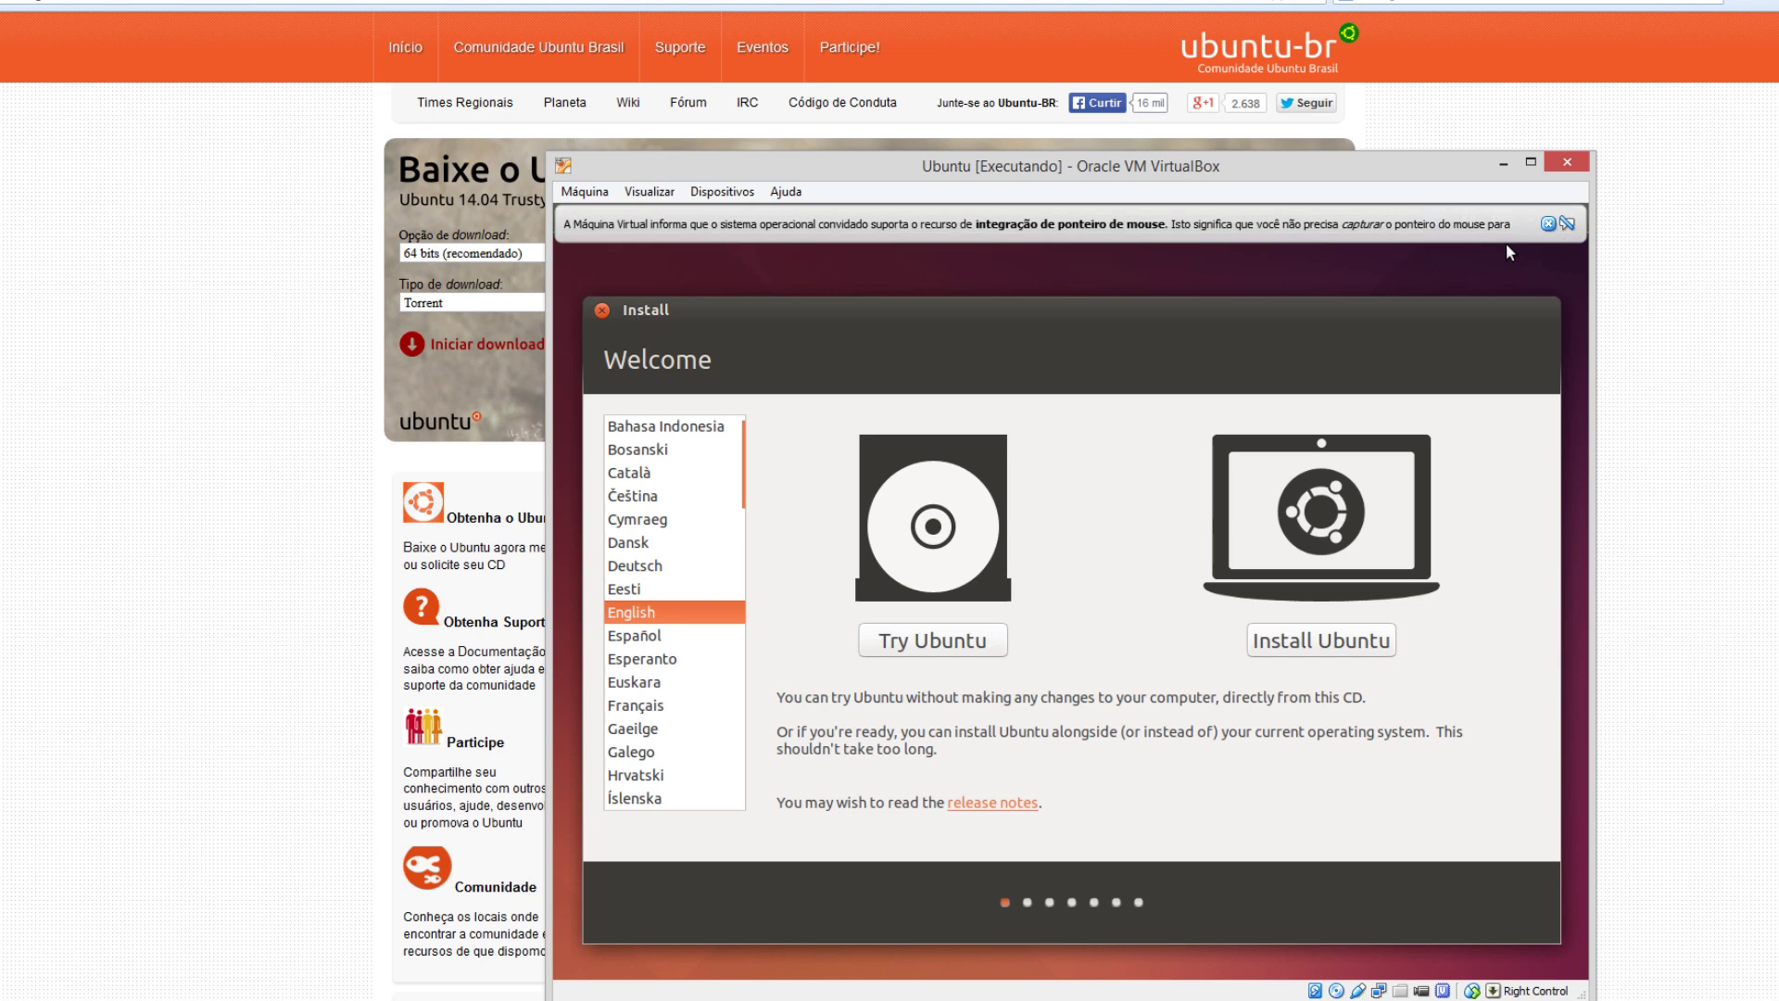
left_click_drag(1364, 157, 1312, 120)
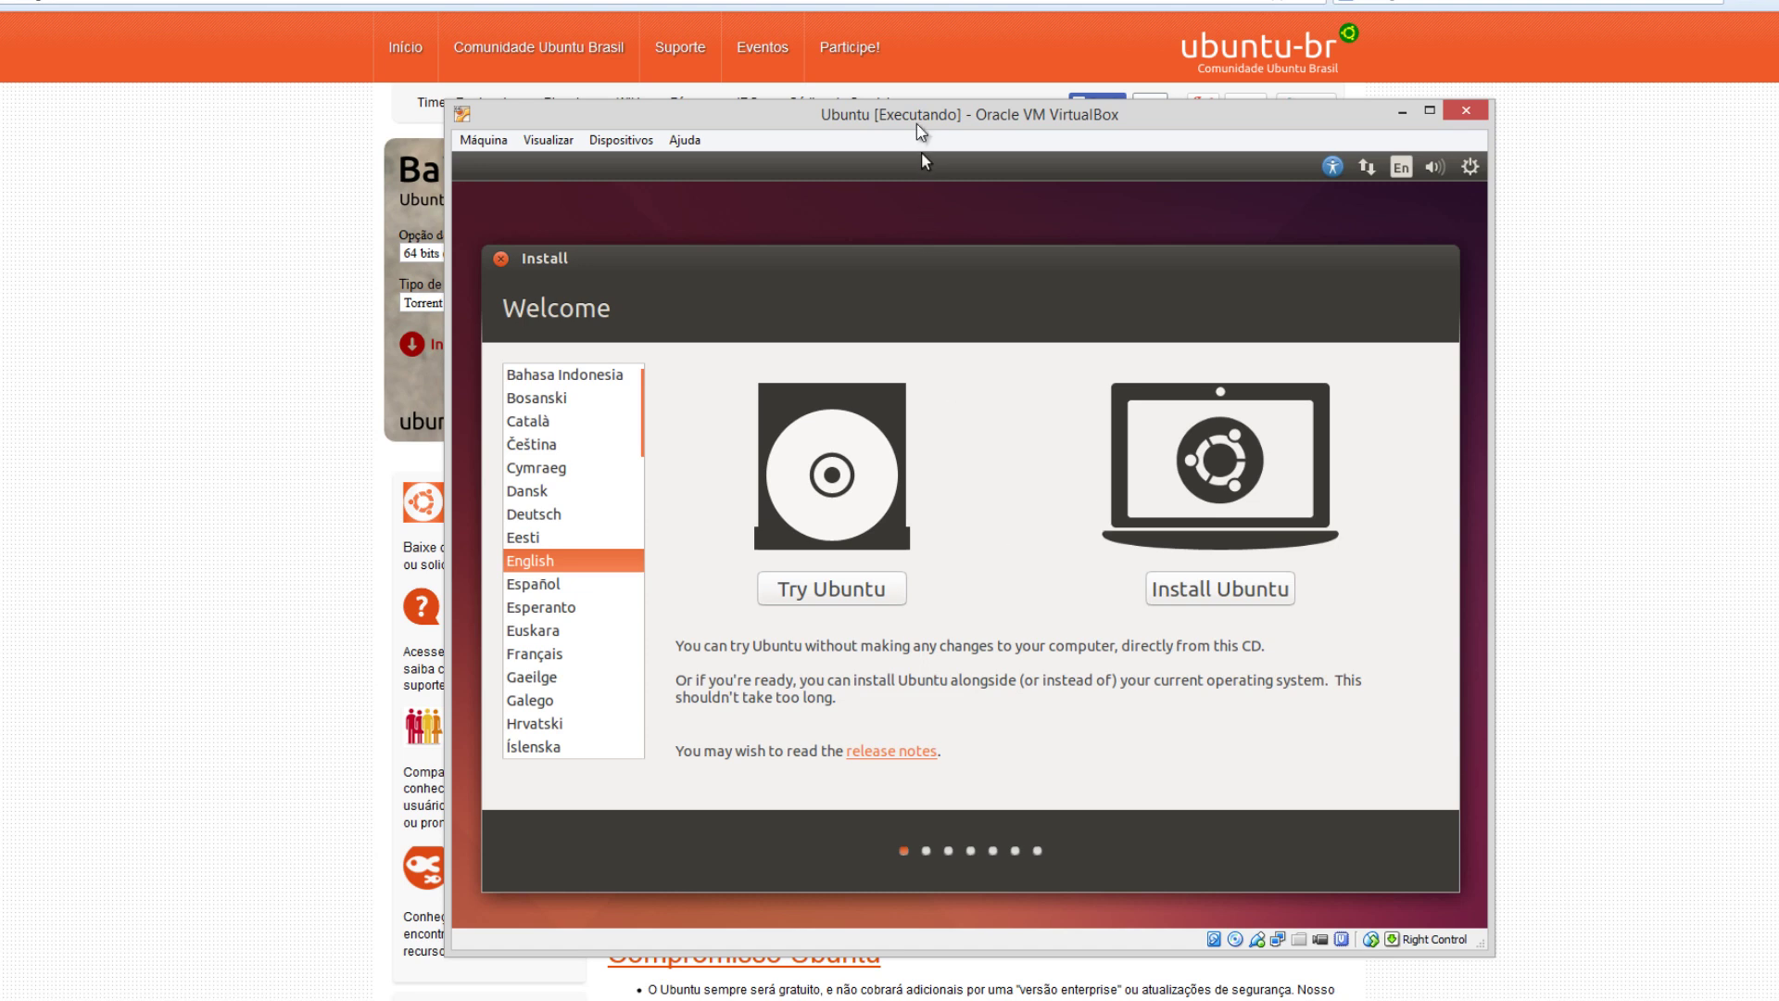
left_click_drag(915, 123, 894, 114)
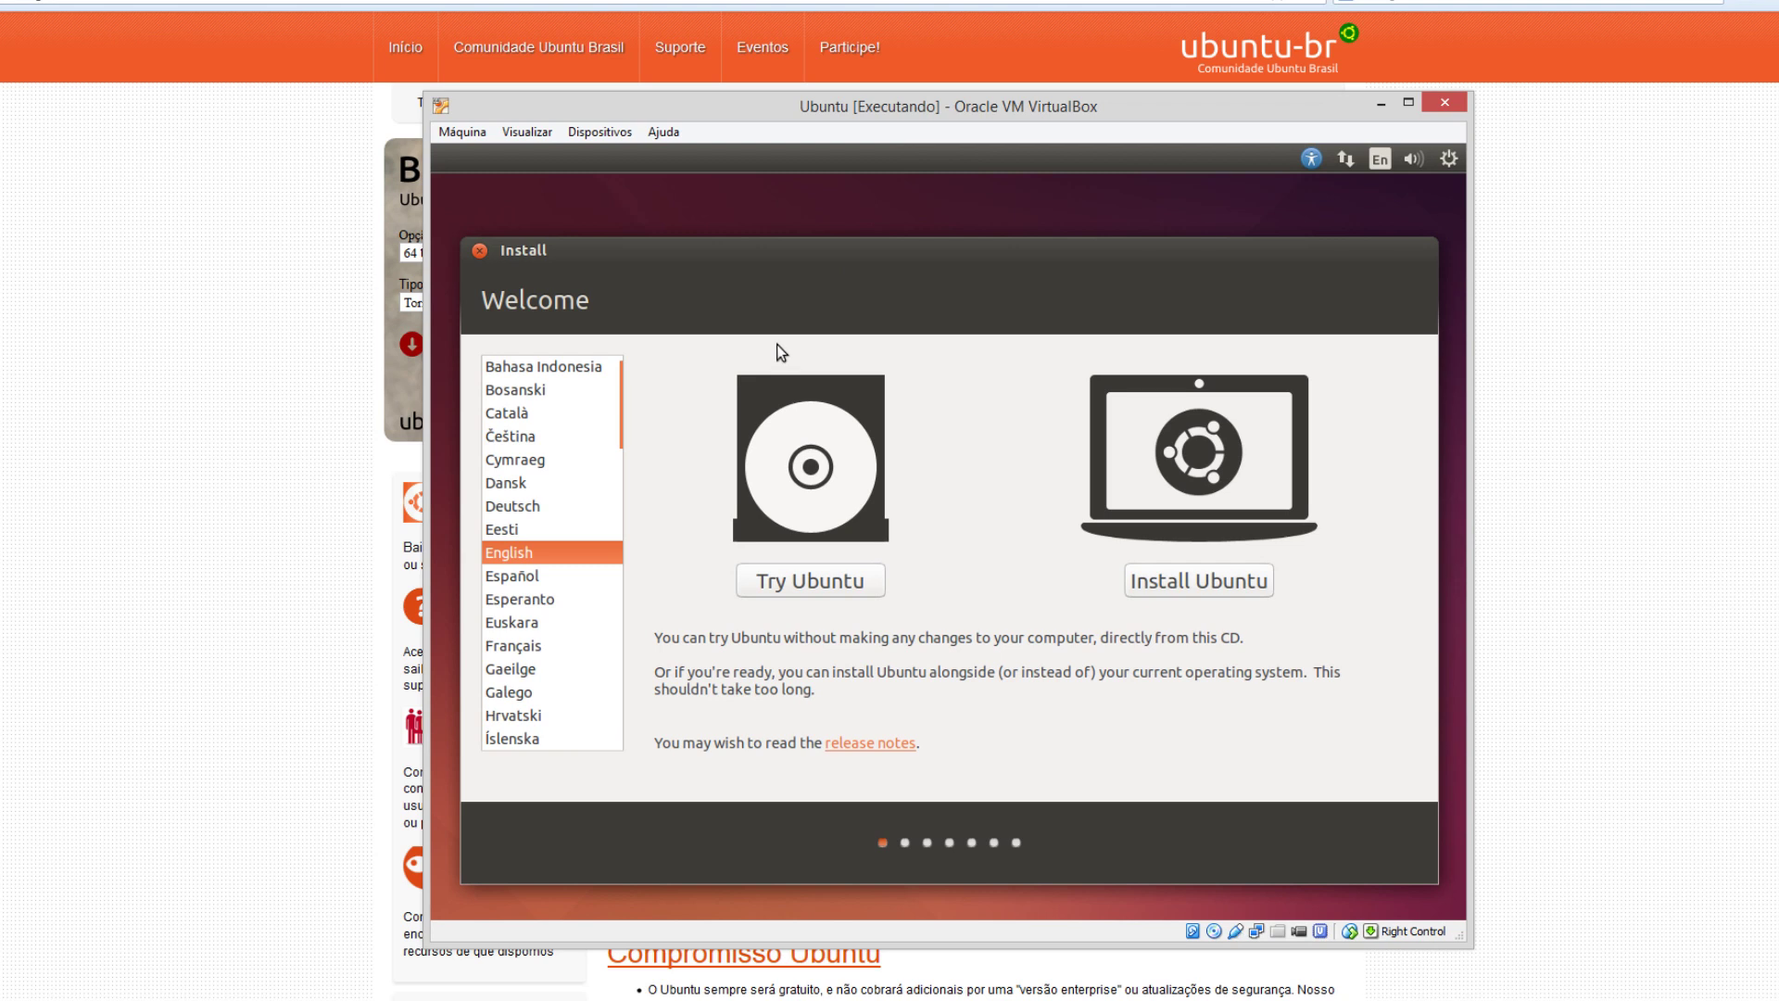
left_click_drag(625, 391, 626, 480)
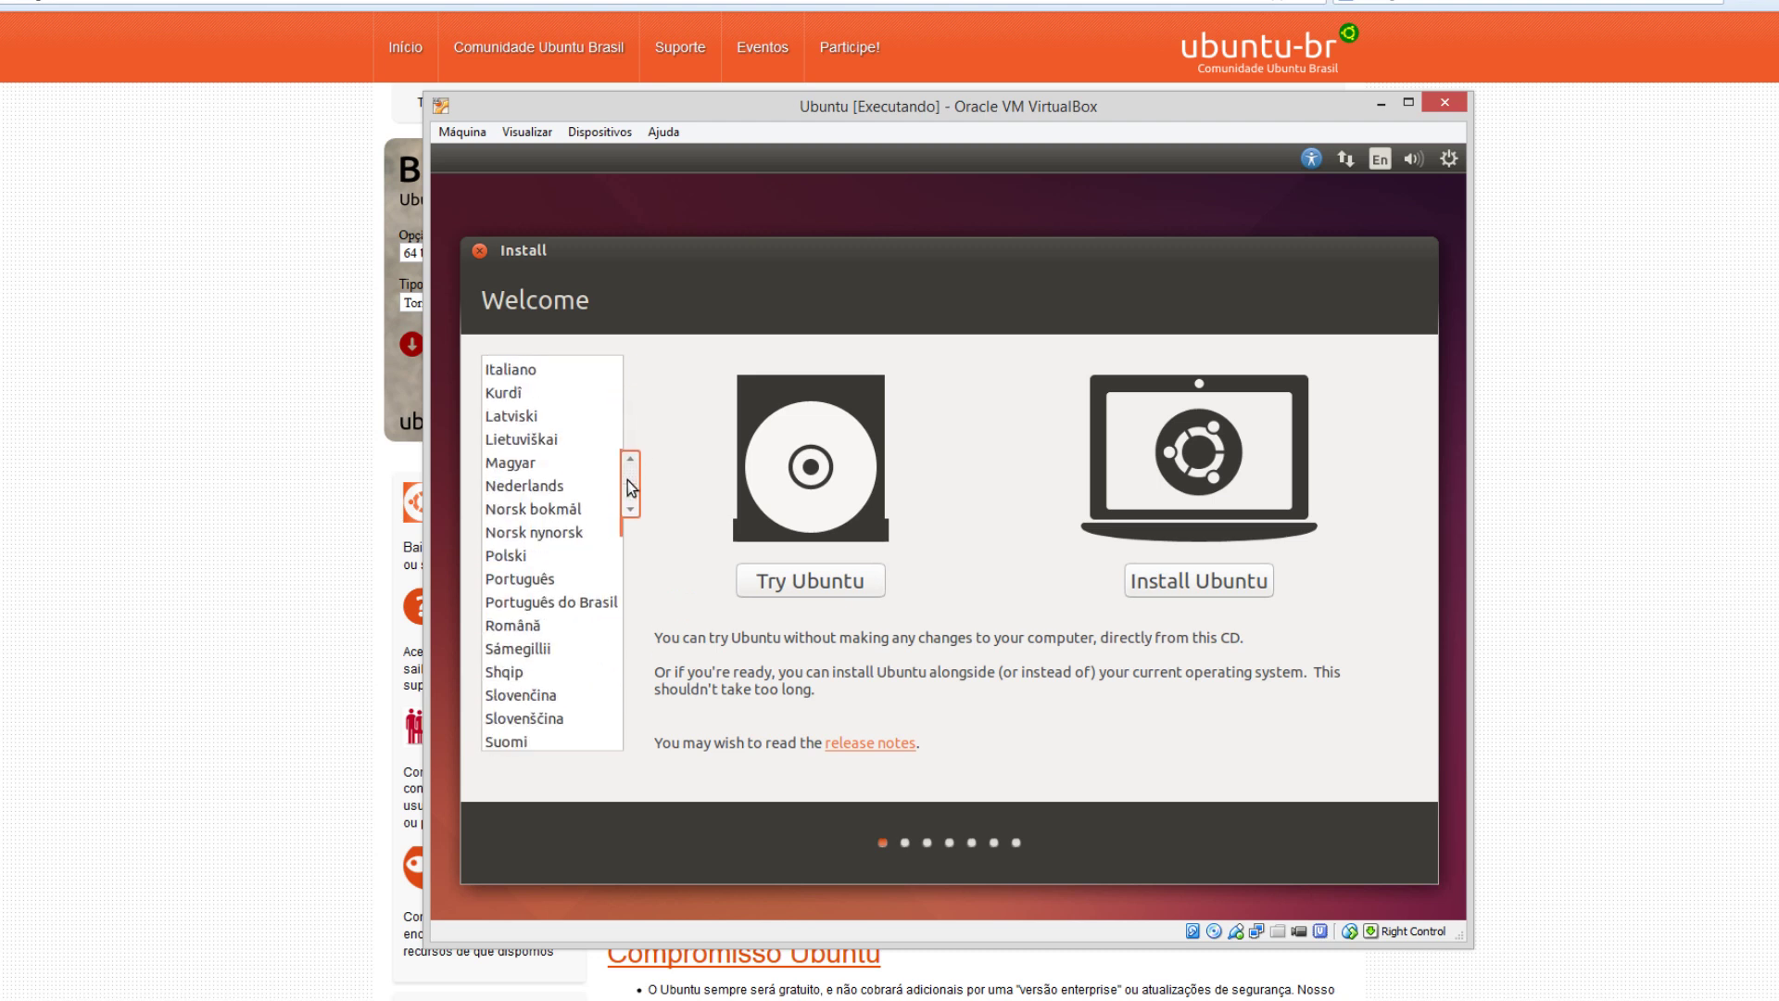
Select Português do Brasil as the installer language and begin 'Instalar o Ubuntu'.
left_click(543, 603)
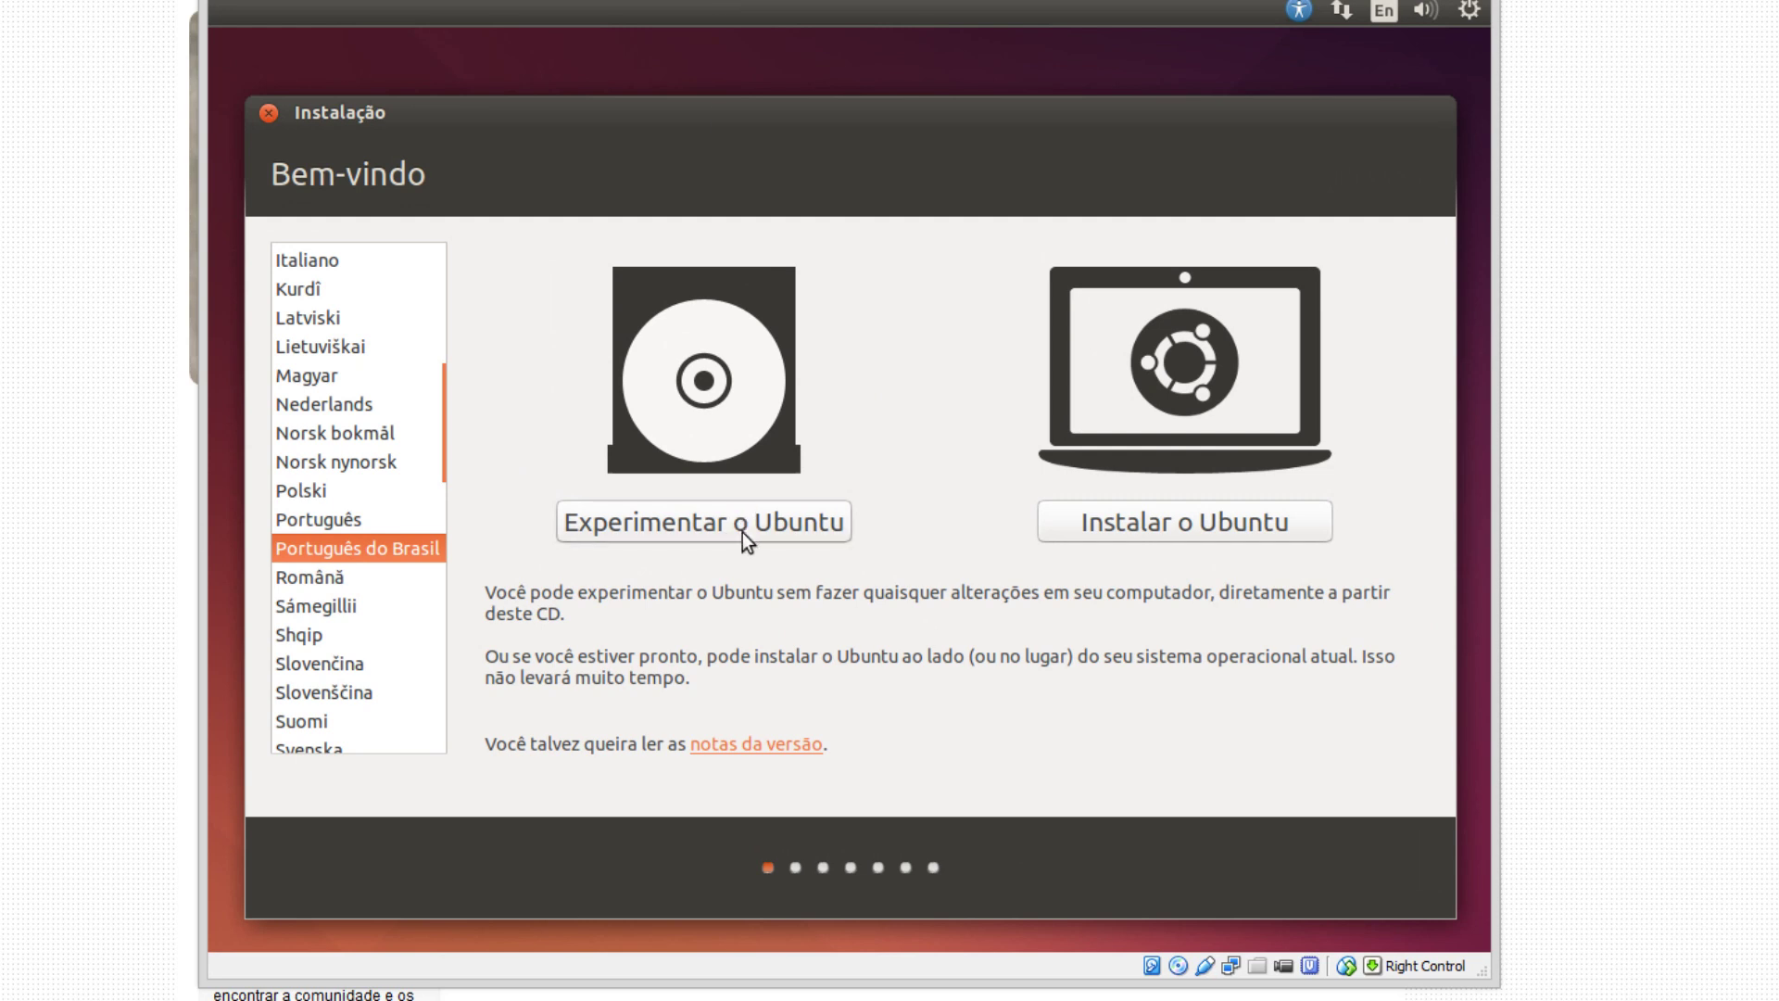
left_click(1081, 525)
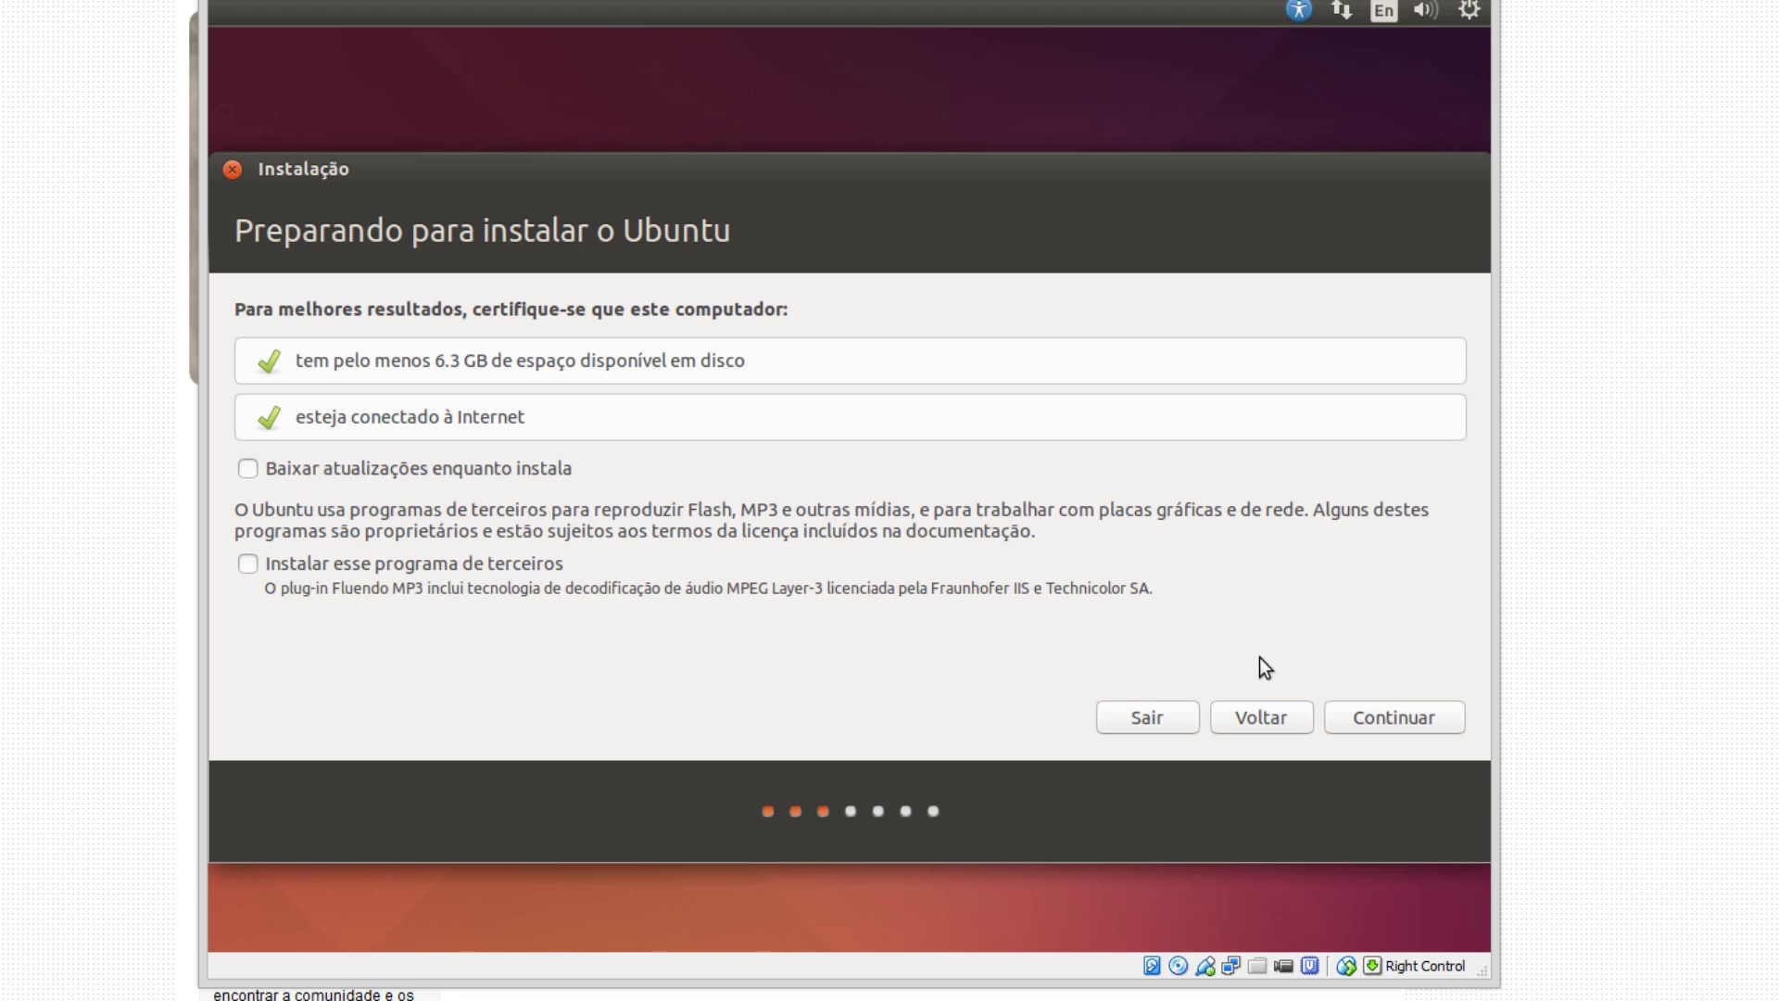
Continue past 'Preparando para instalar o Ubuntu' with updates and third-party software left unticked.
left_click(1392, 720)
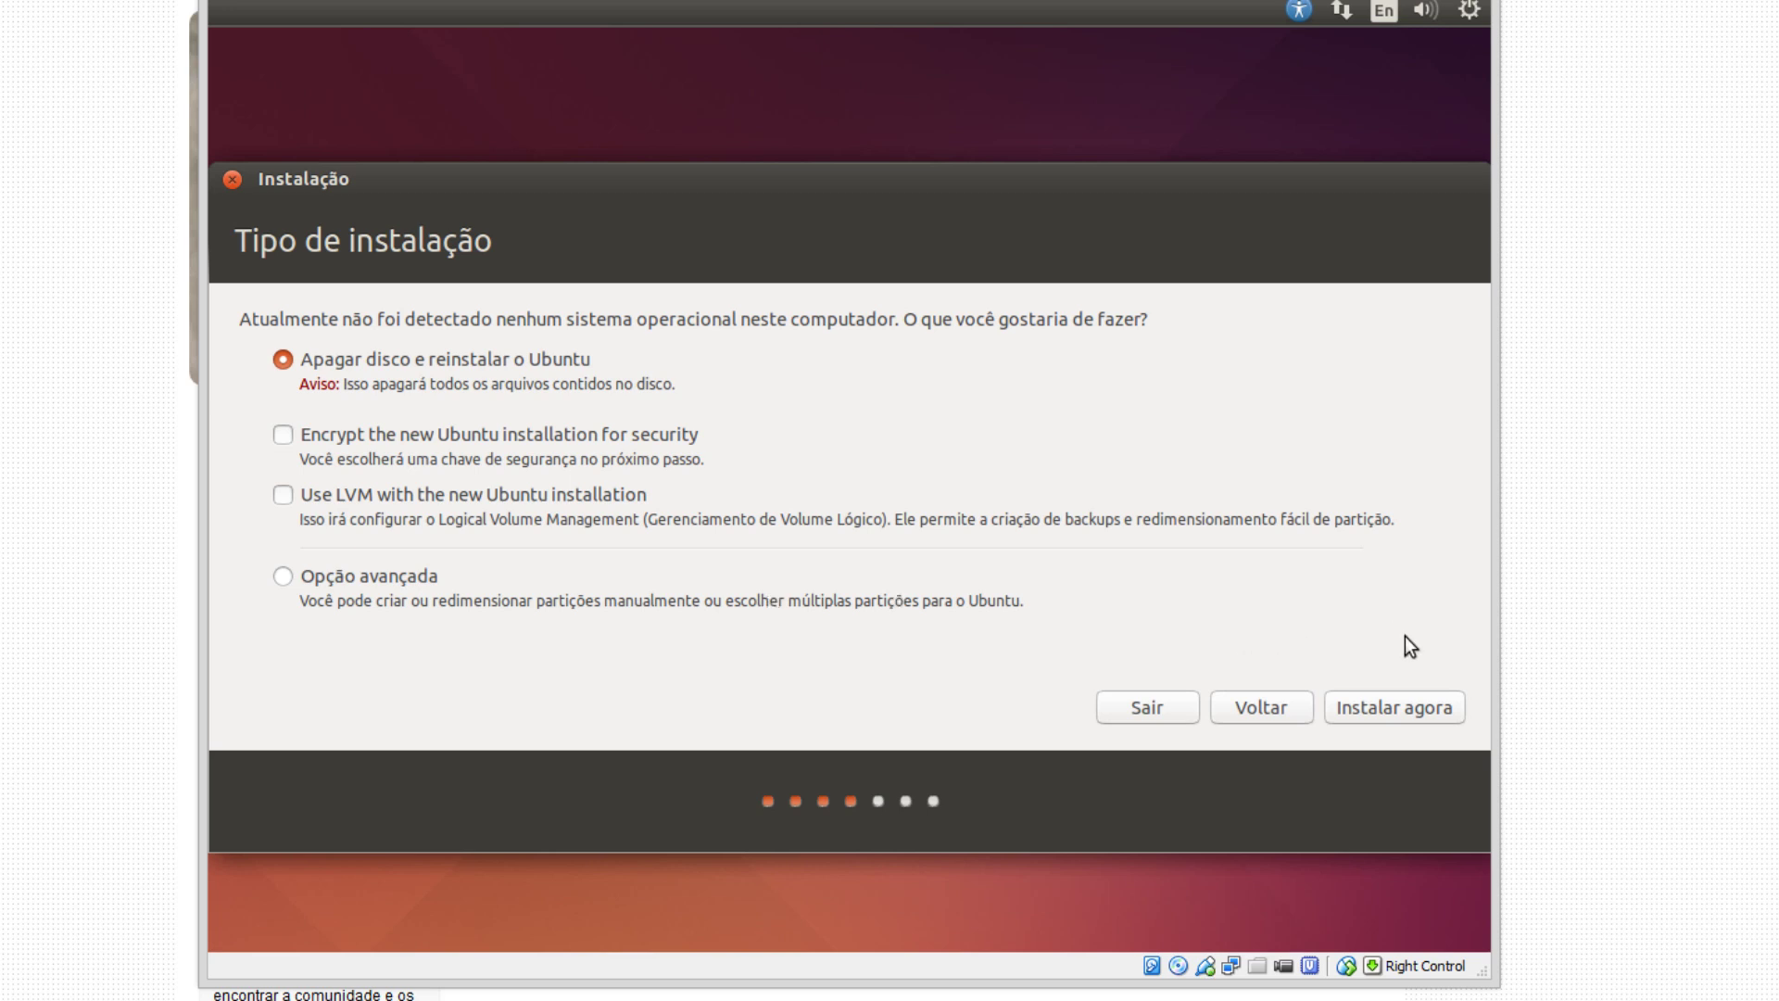
Keep 'Apagar disco e reinstalar o Ubuntu' and start the installation with 'Instalar agora'.
left_click(1410, 704)
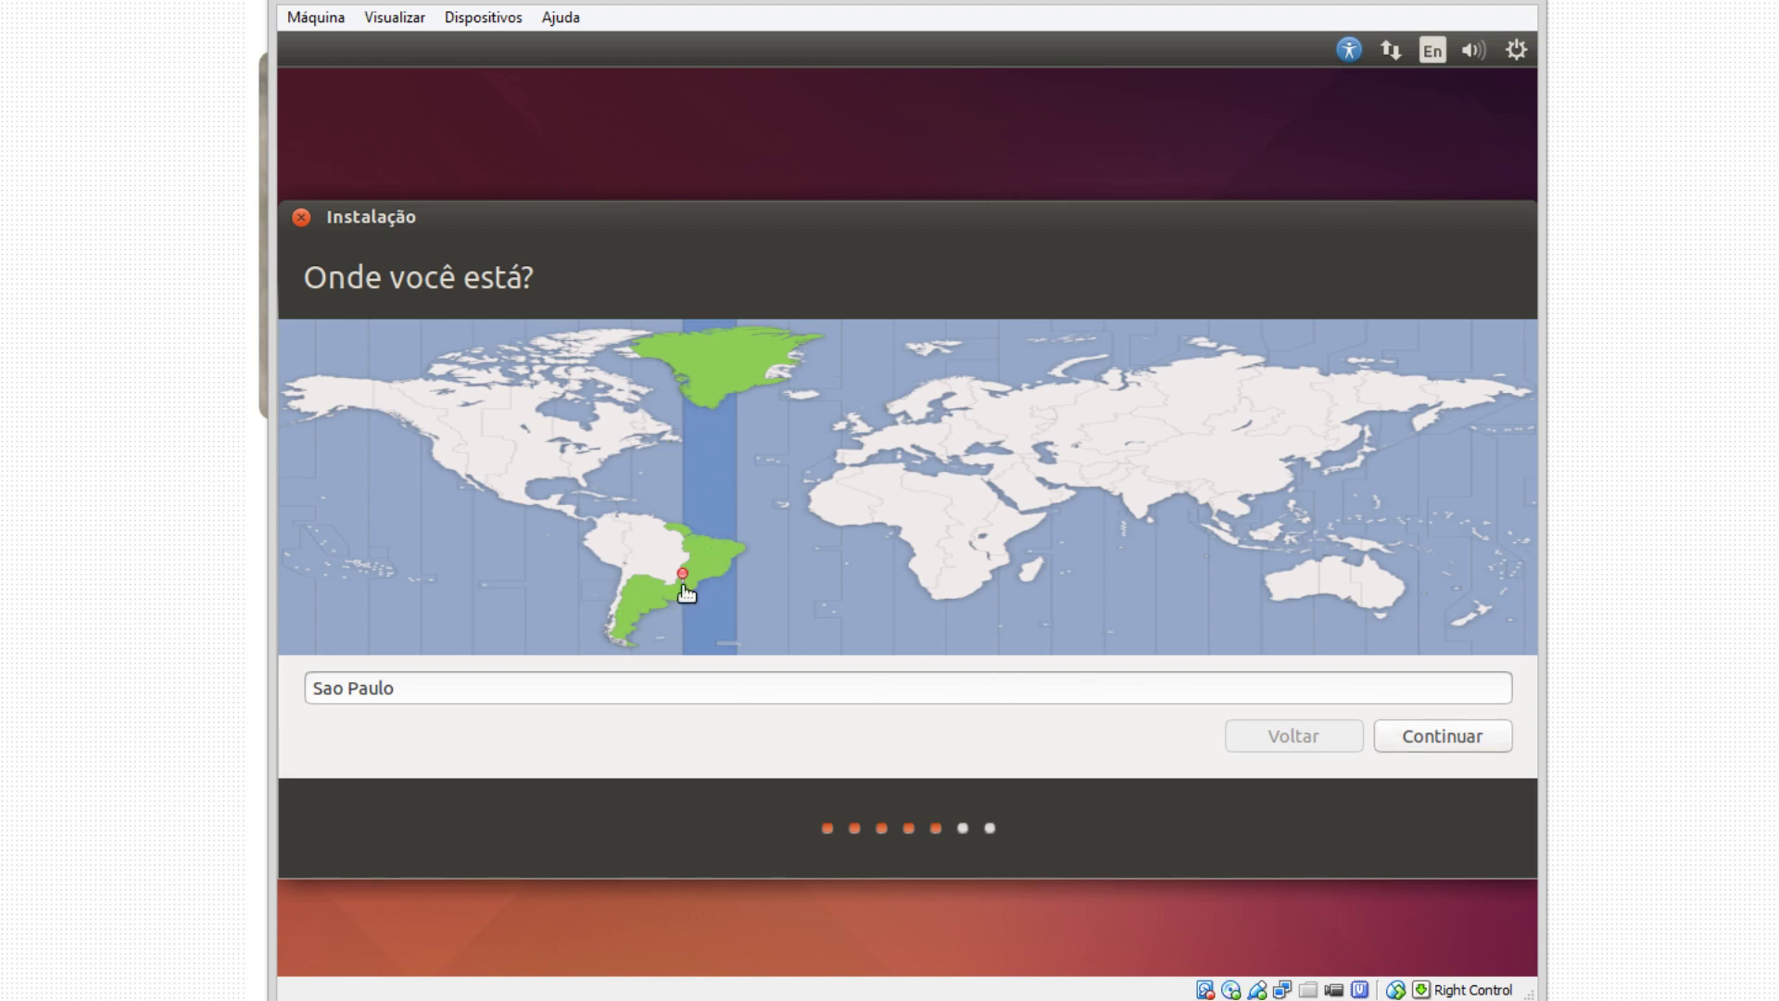
Confirm Sao Paulo as location and test the Português (Brasil) layout by typing 'fghfgh6&*&'.
left_click(1447, 735)
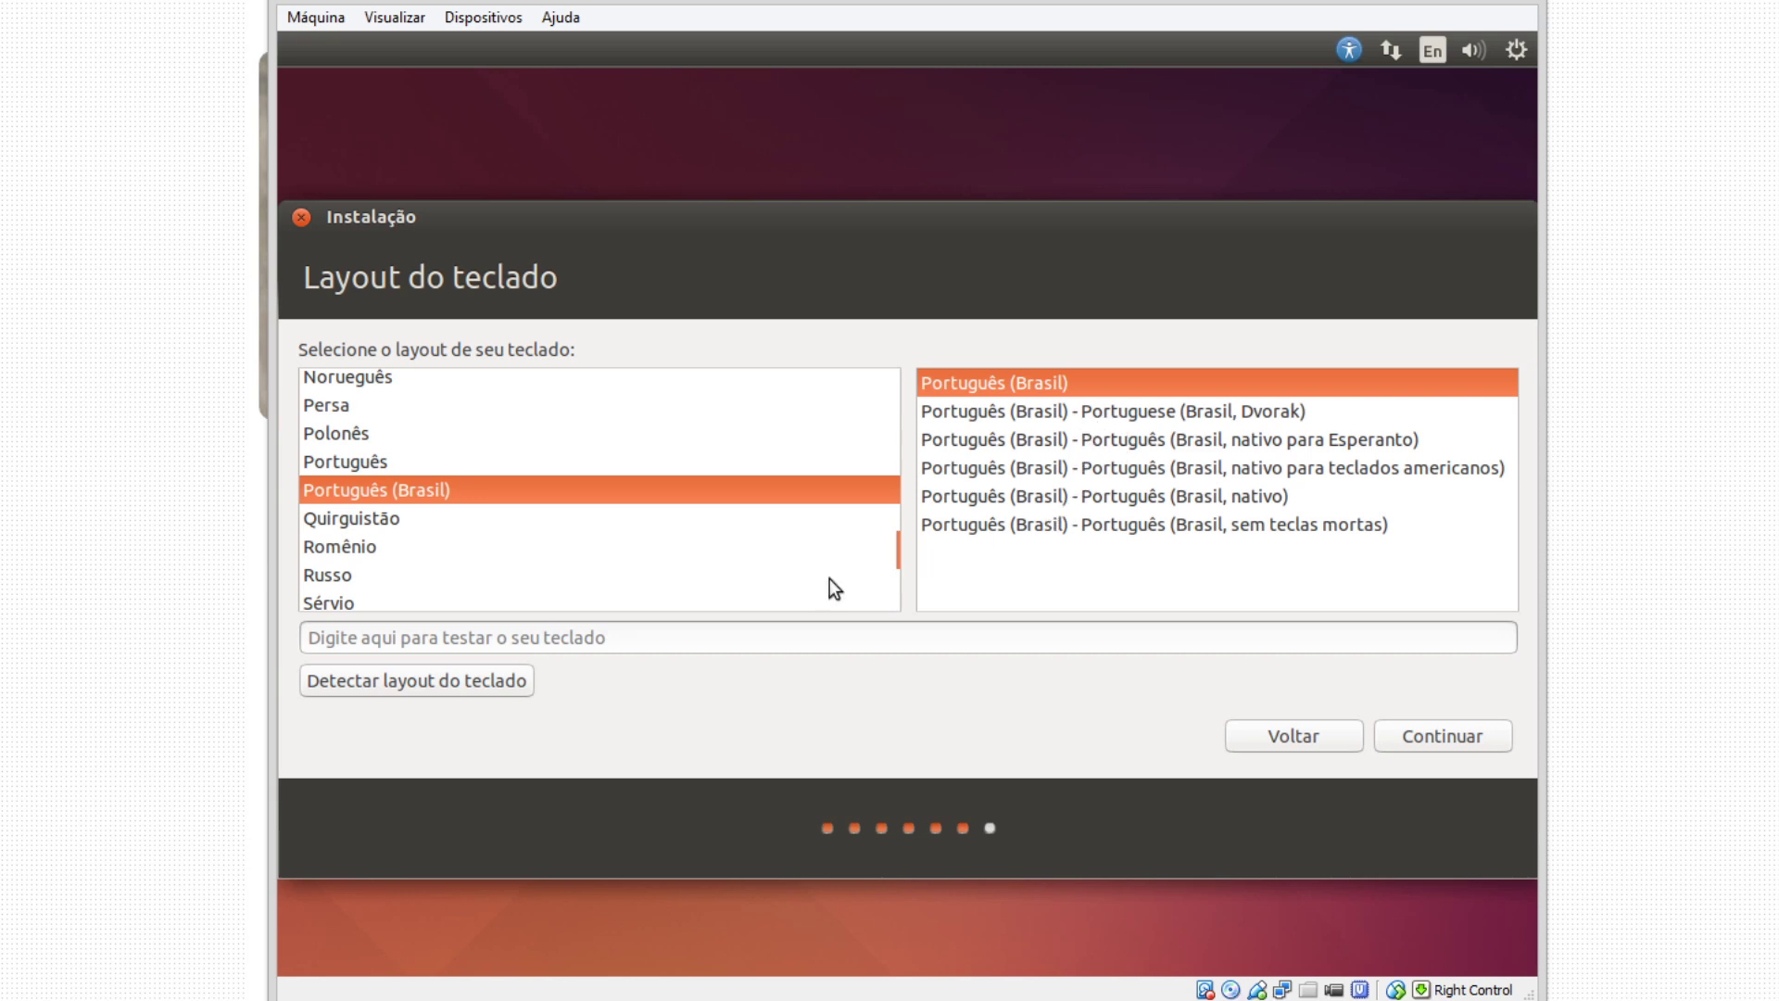
left_click(636, 628)
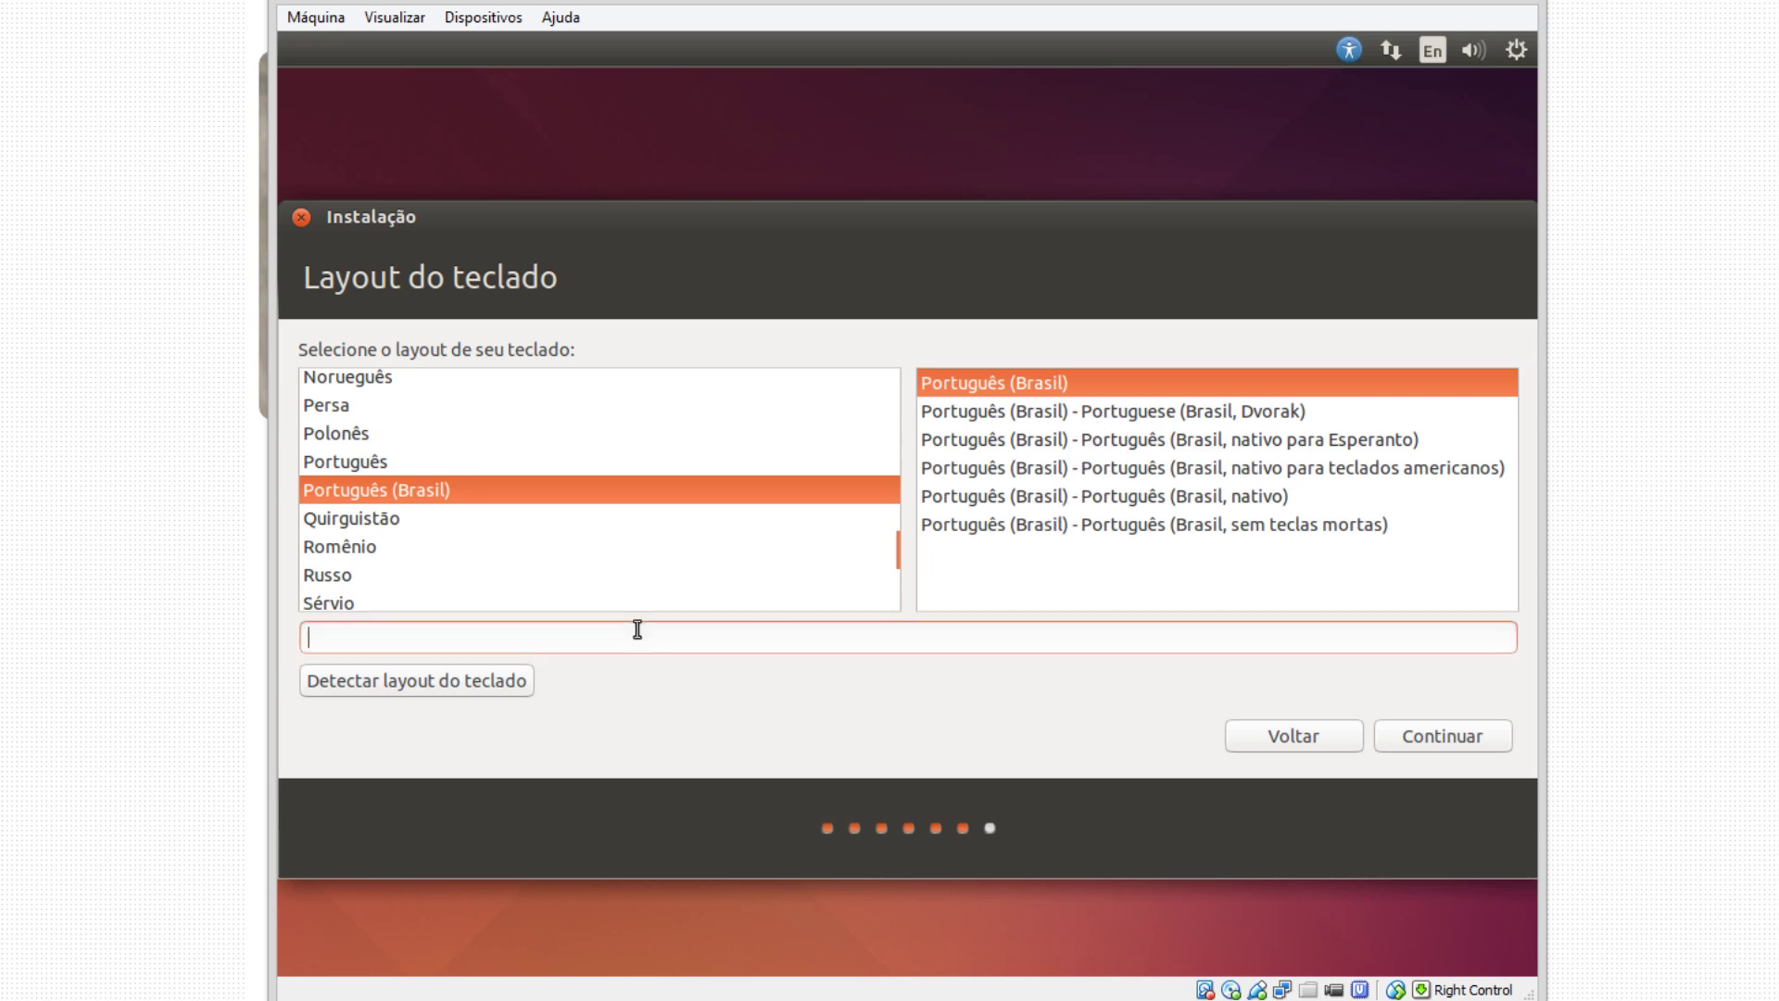
type("fghfgh6&*&")
Accept the keyboard layout, enter the user's name and strip '-VirtualBox' from the computer name.
left_click(1426, 747)
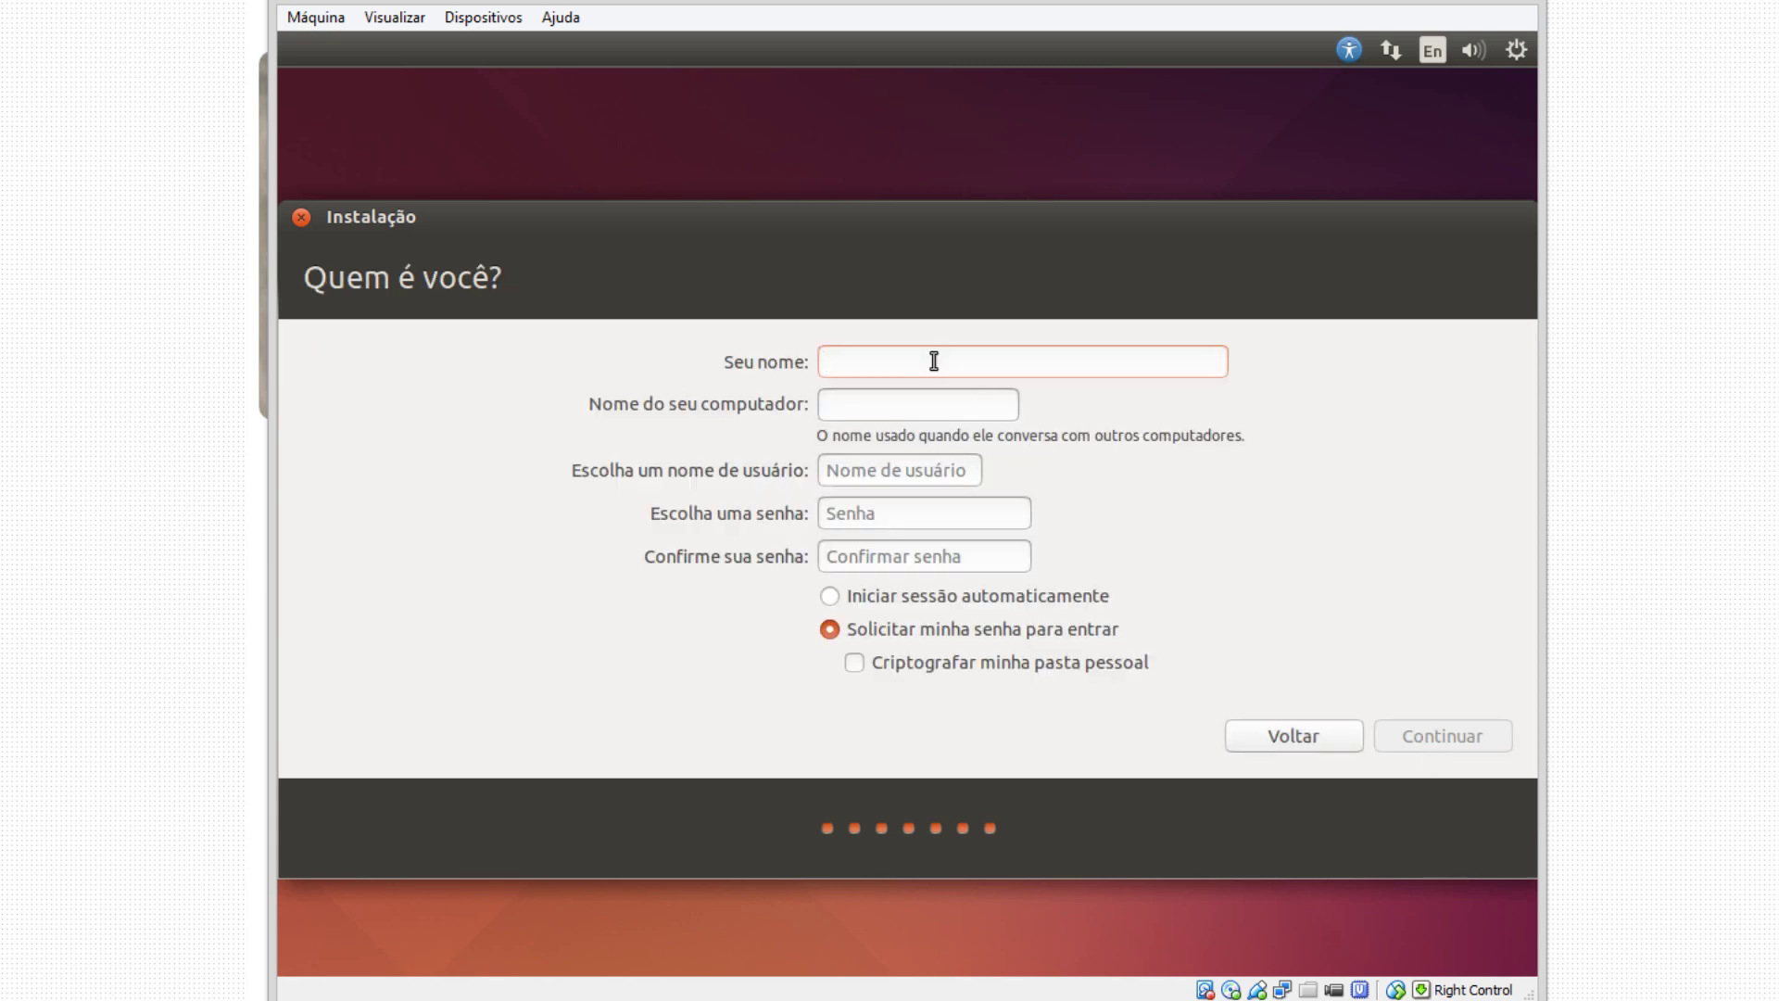
type("Resistencia")
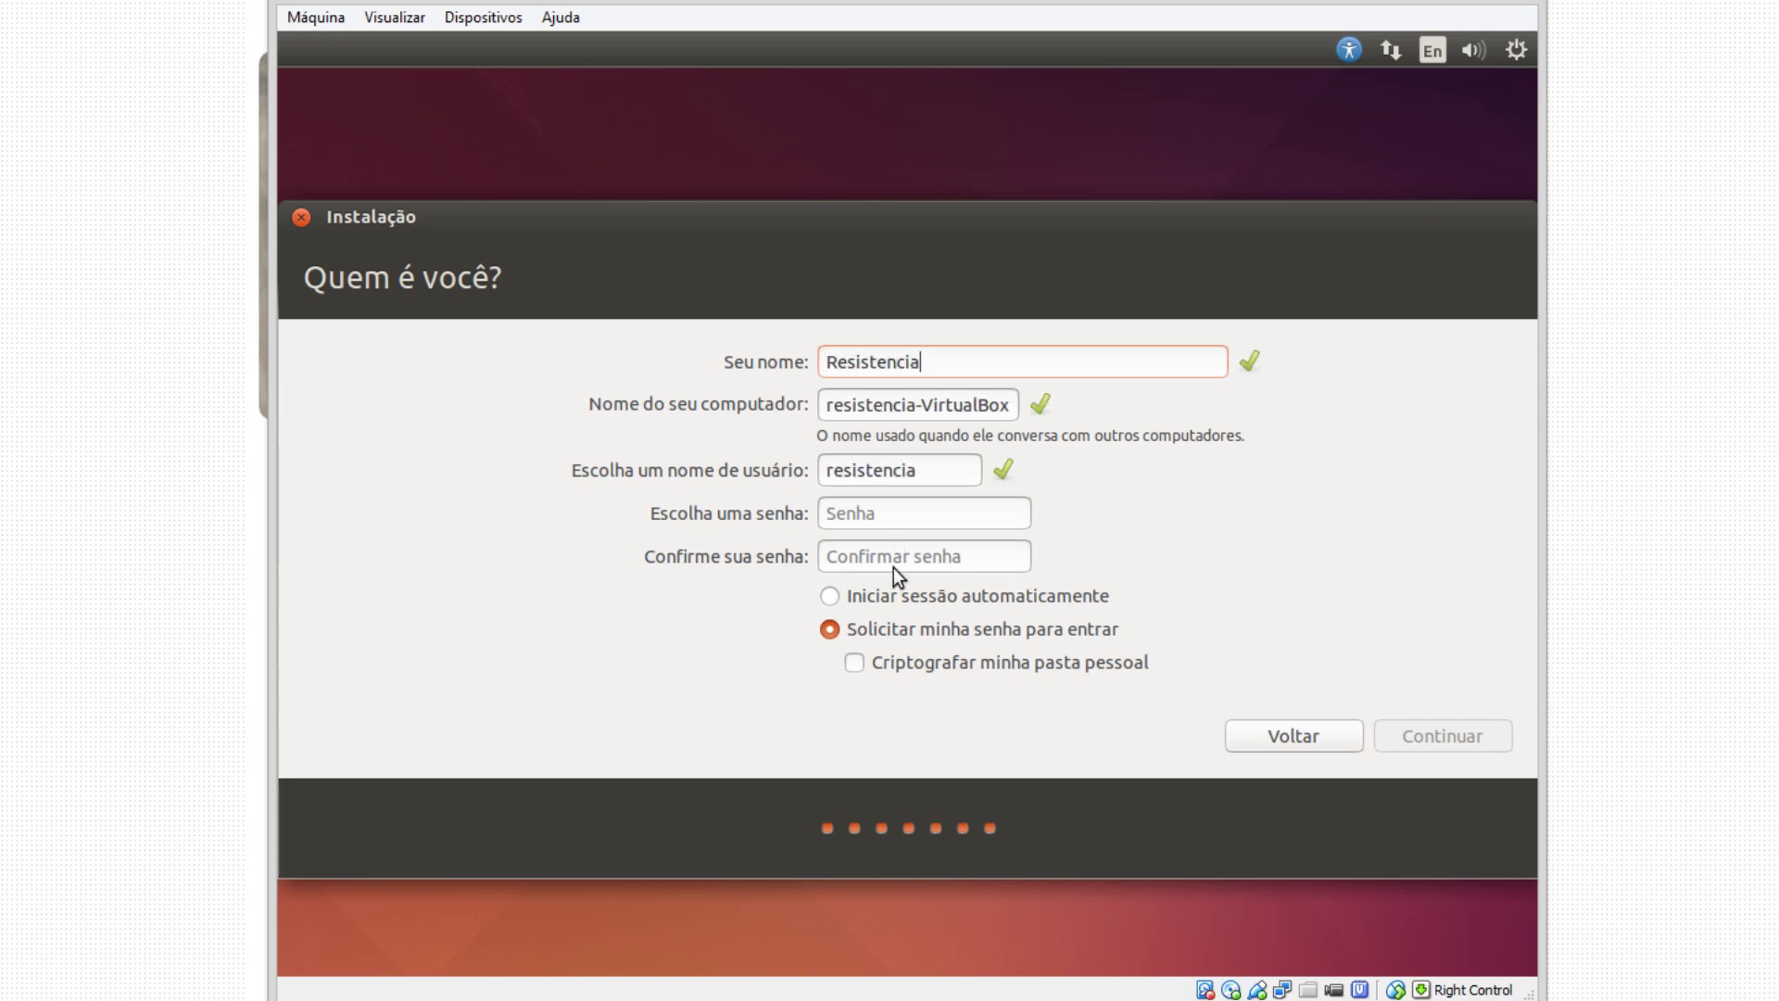
left_click(920, 405)
key("Delete")
key("Delete")
key("Delete")
key("Delete")
key("Delete")
key("Delete")
key("Delete")
key("Delete")
key("Delete")
key("Delete")
key("Delete")
Enter and confirm the account password, then continue the installation.
left_click(890, 507)
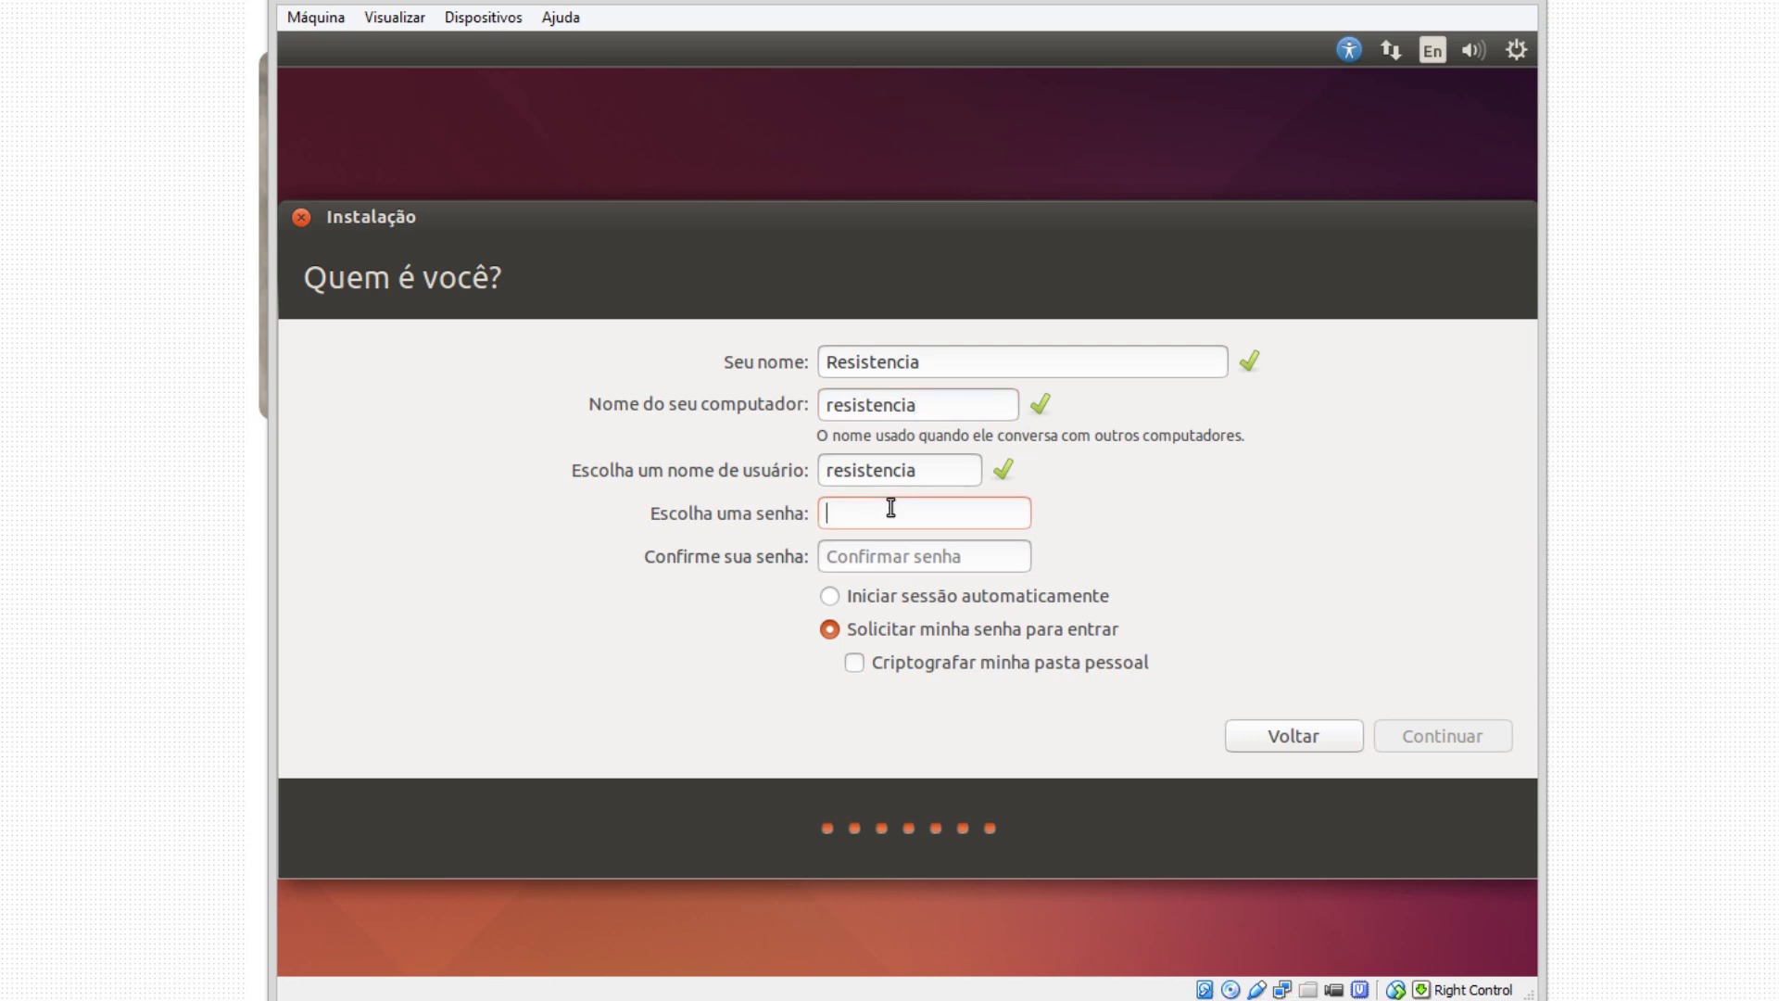
type("12345")
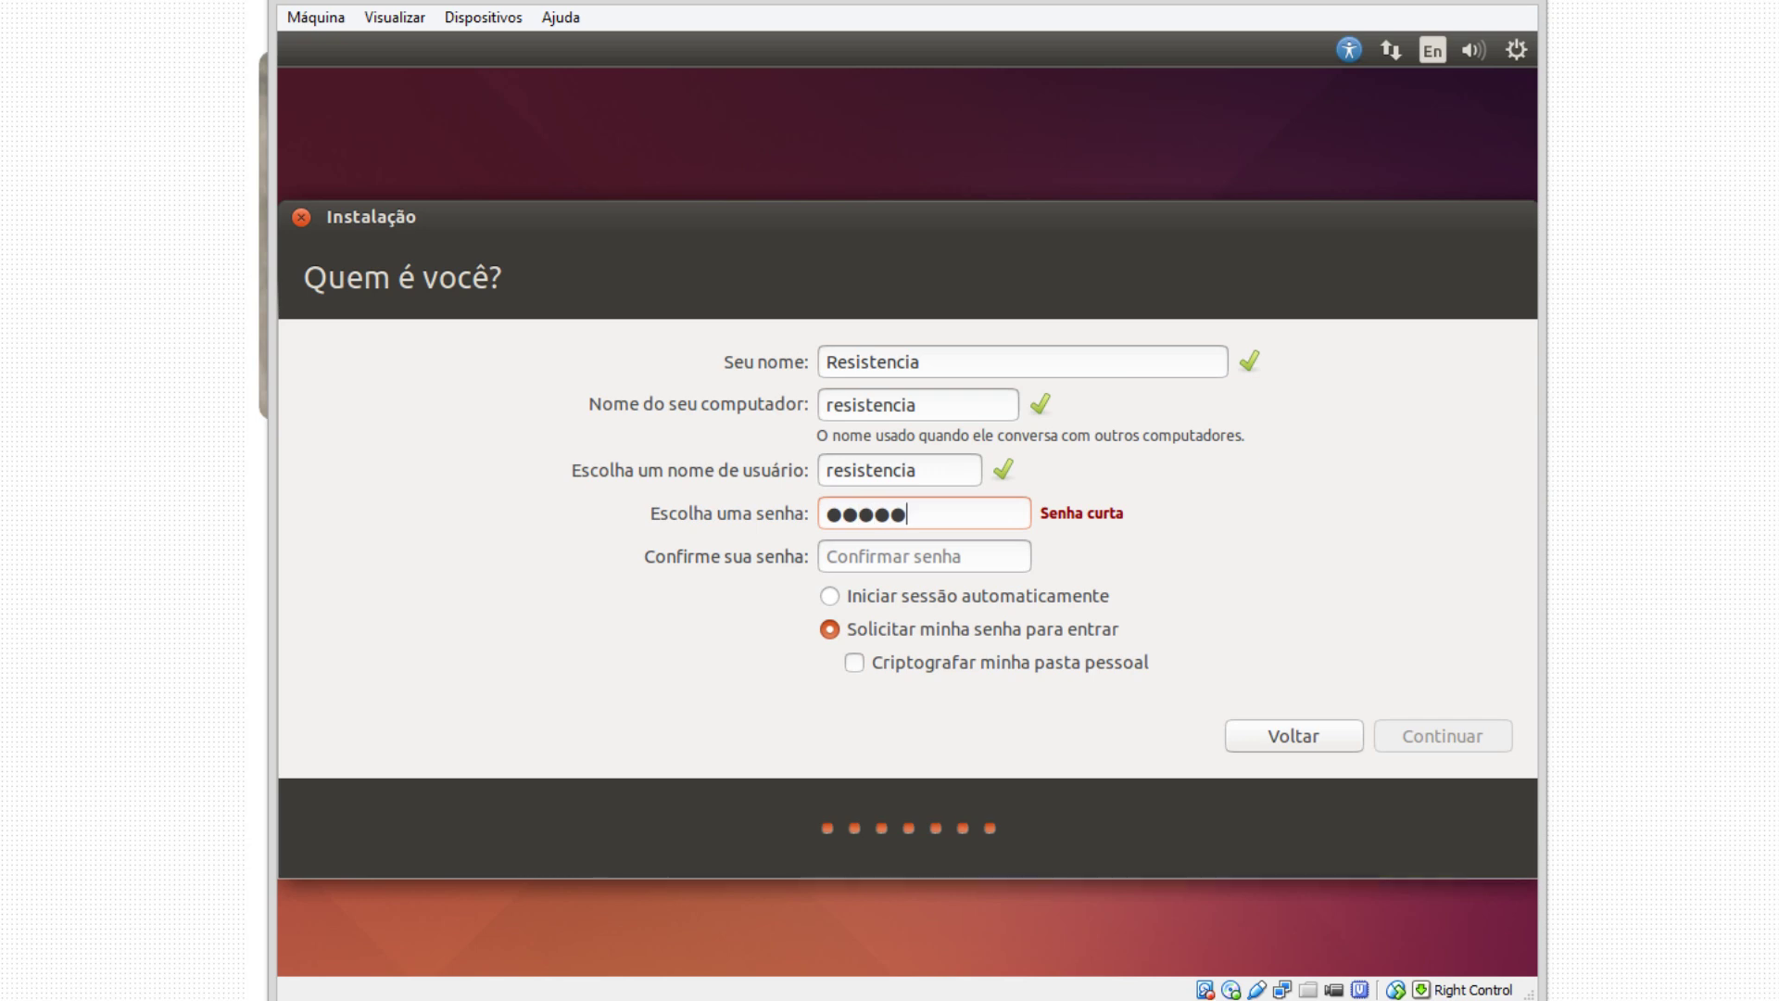
type("67")
key("Tab")
type("123456")
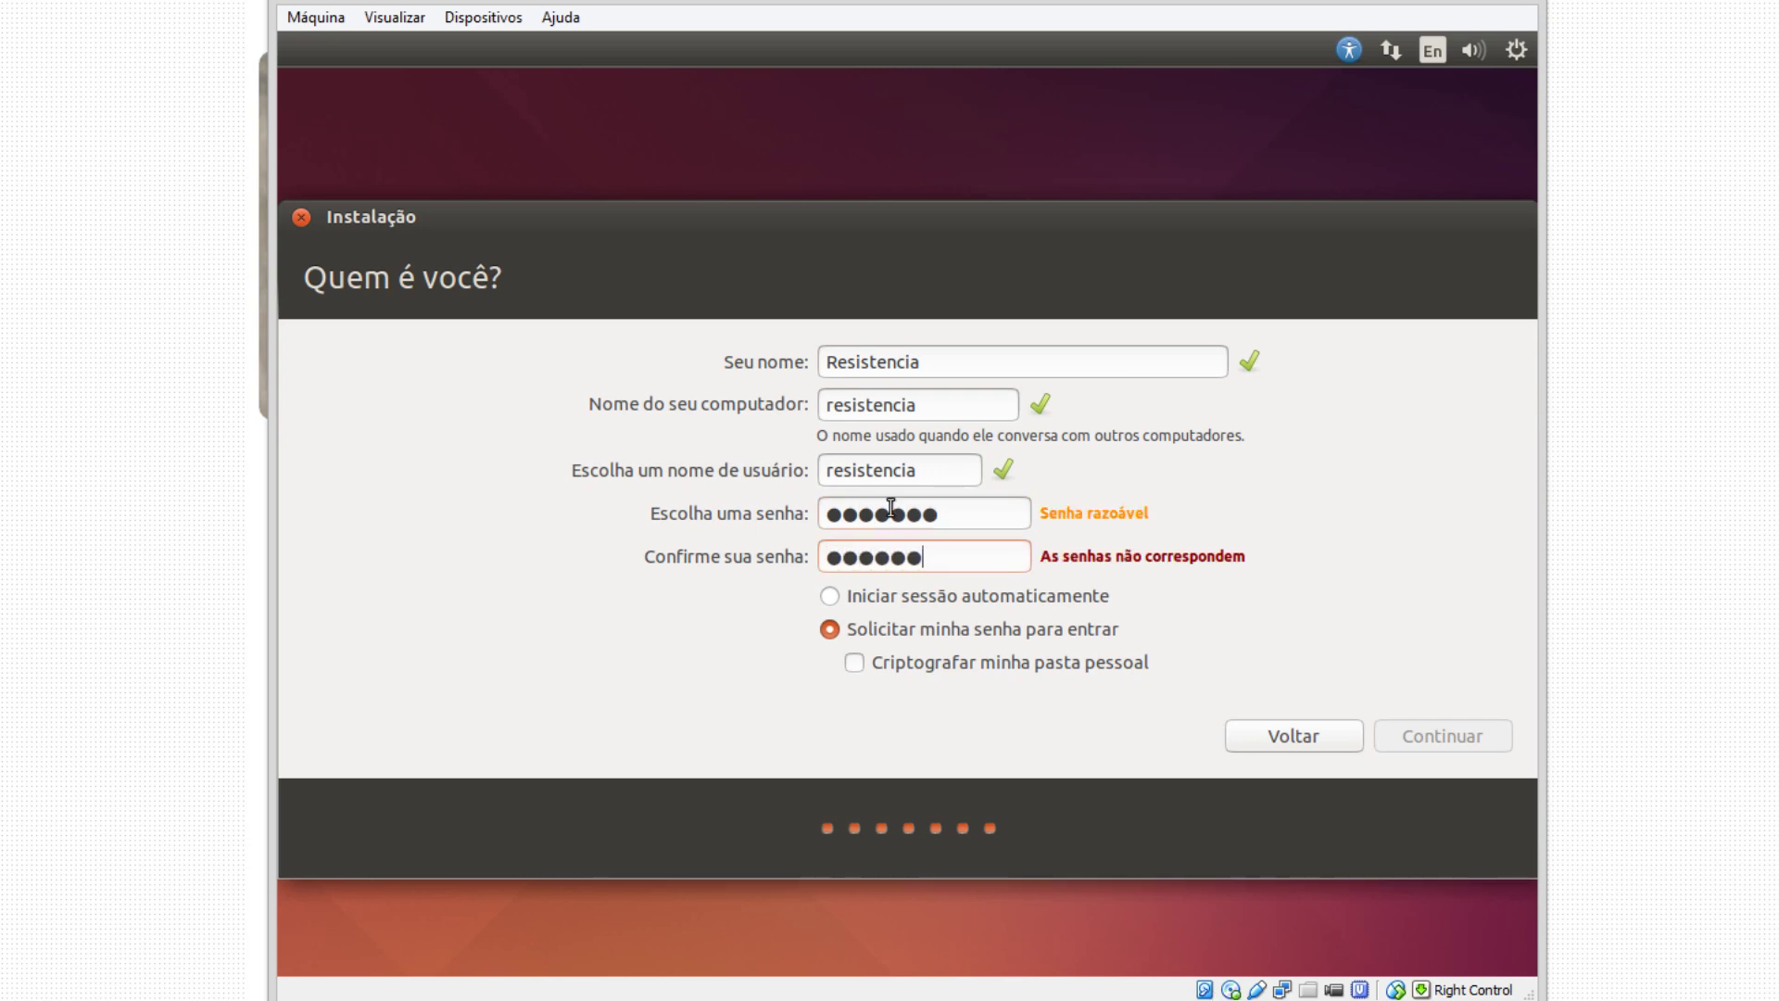
type("7")
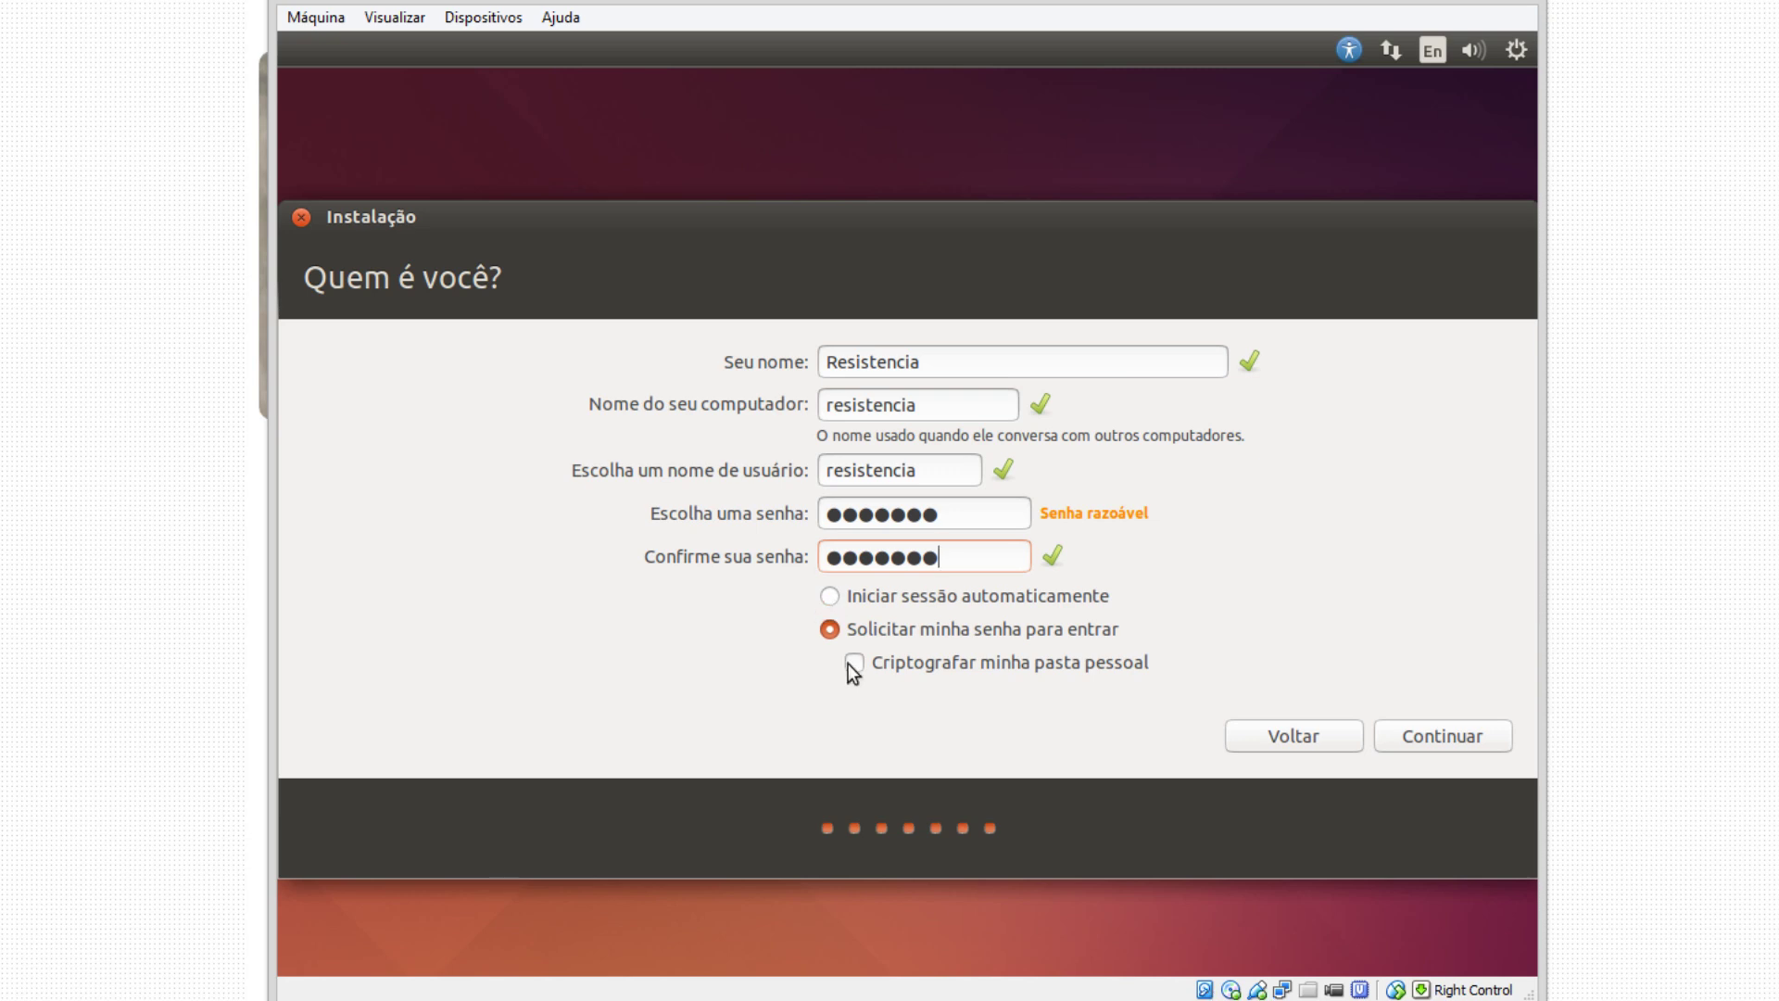
left_click(1392, 738)
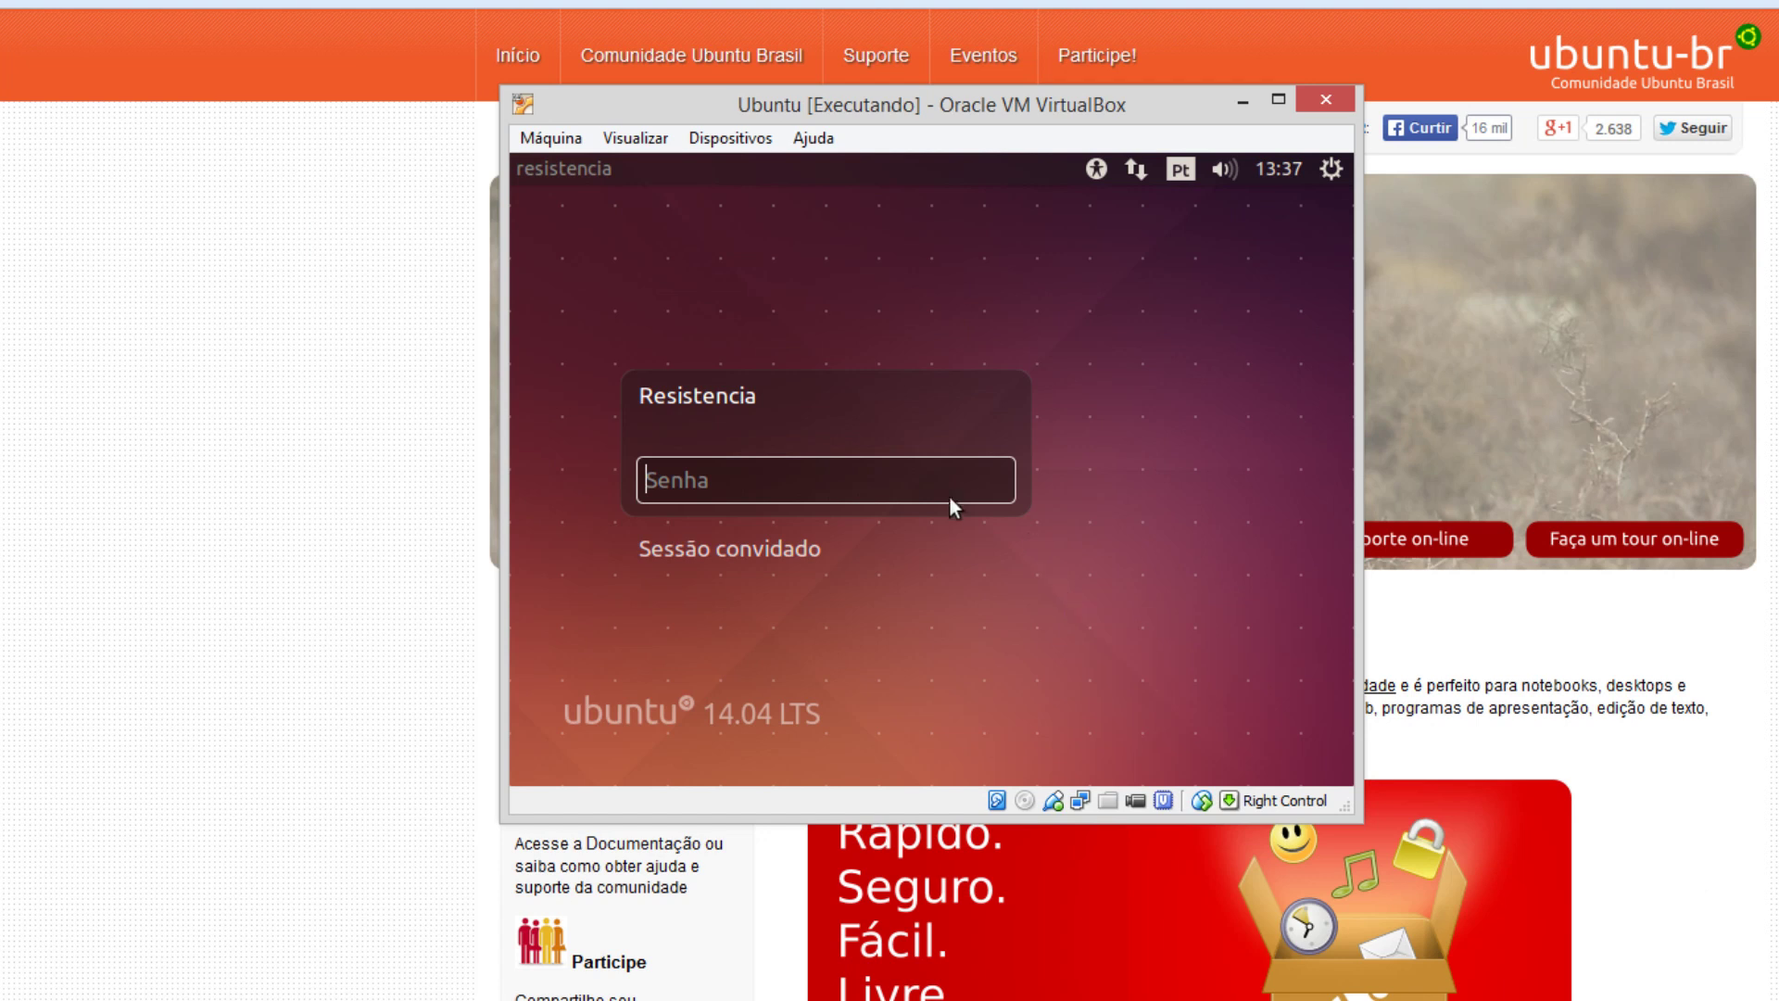
Log in at the Ubuntu 14.04 login screen with the account password.
type("•••••••")
key("Return")
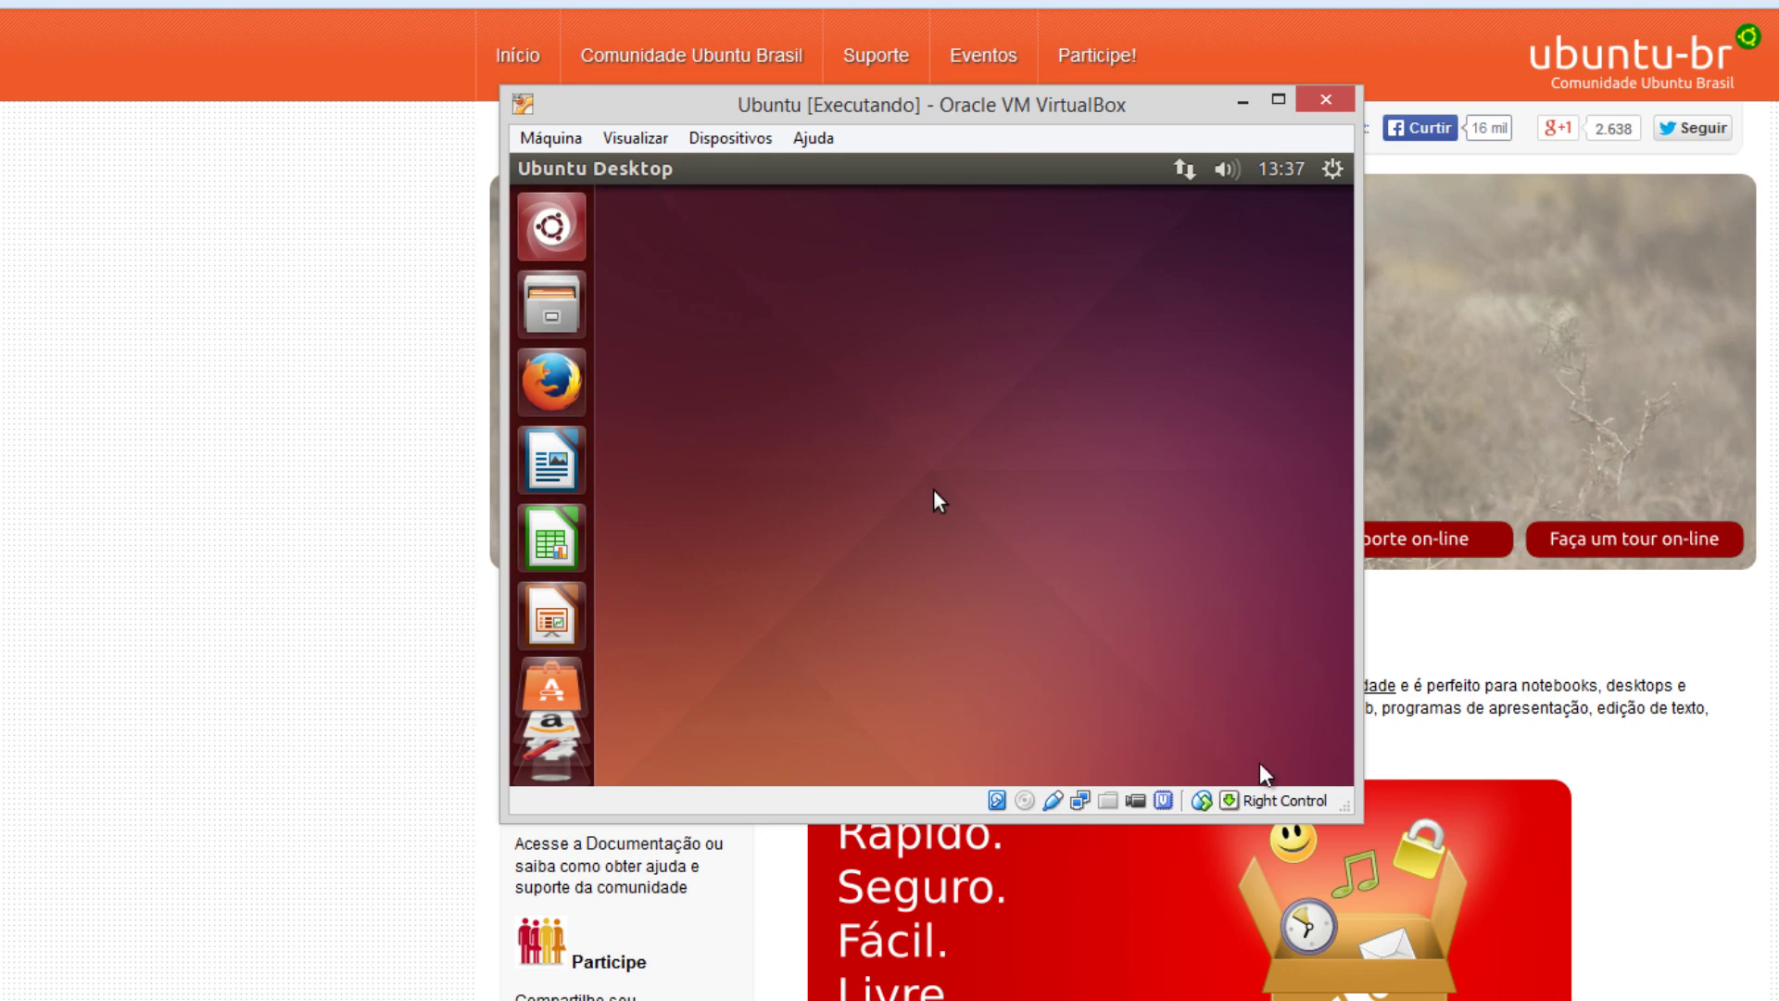
Enlarge the VM window from its bottom-right corner, then open and dismiss the desktop context menu twice.
left_click_drag(1358, 797, 1482, 960)
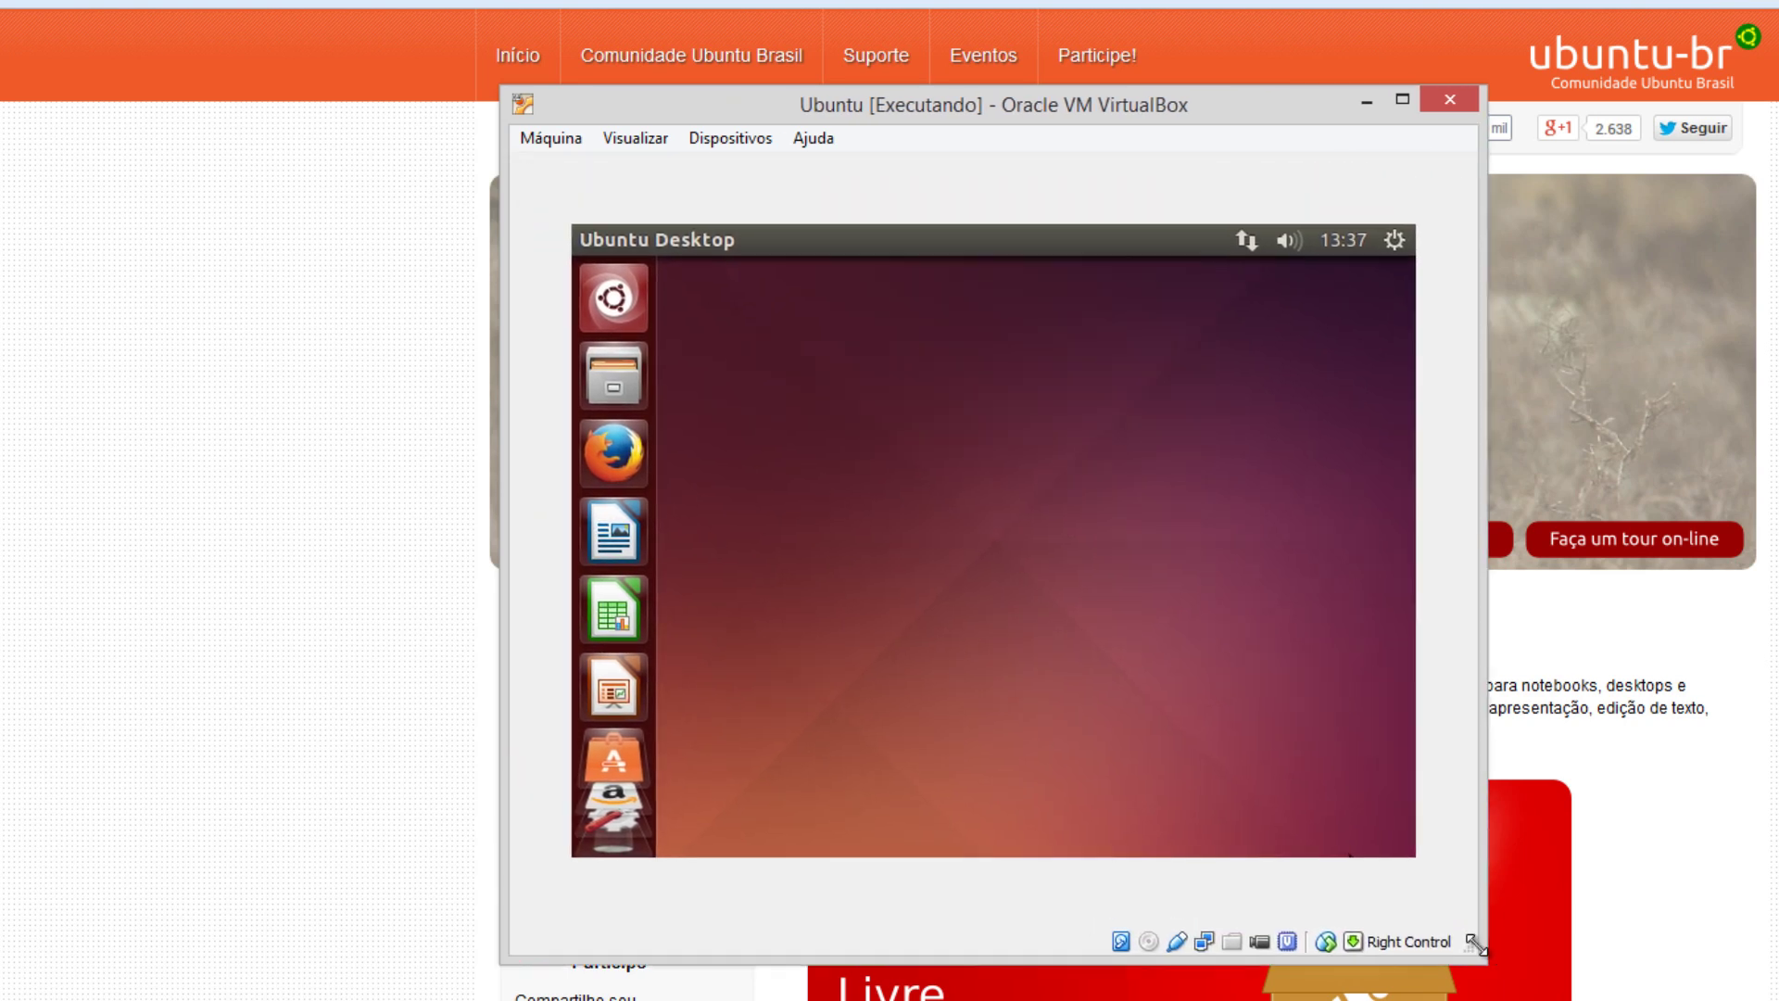
right_click(1036, 385)
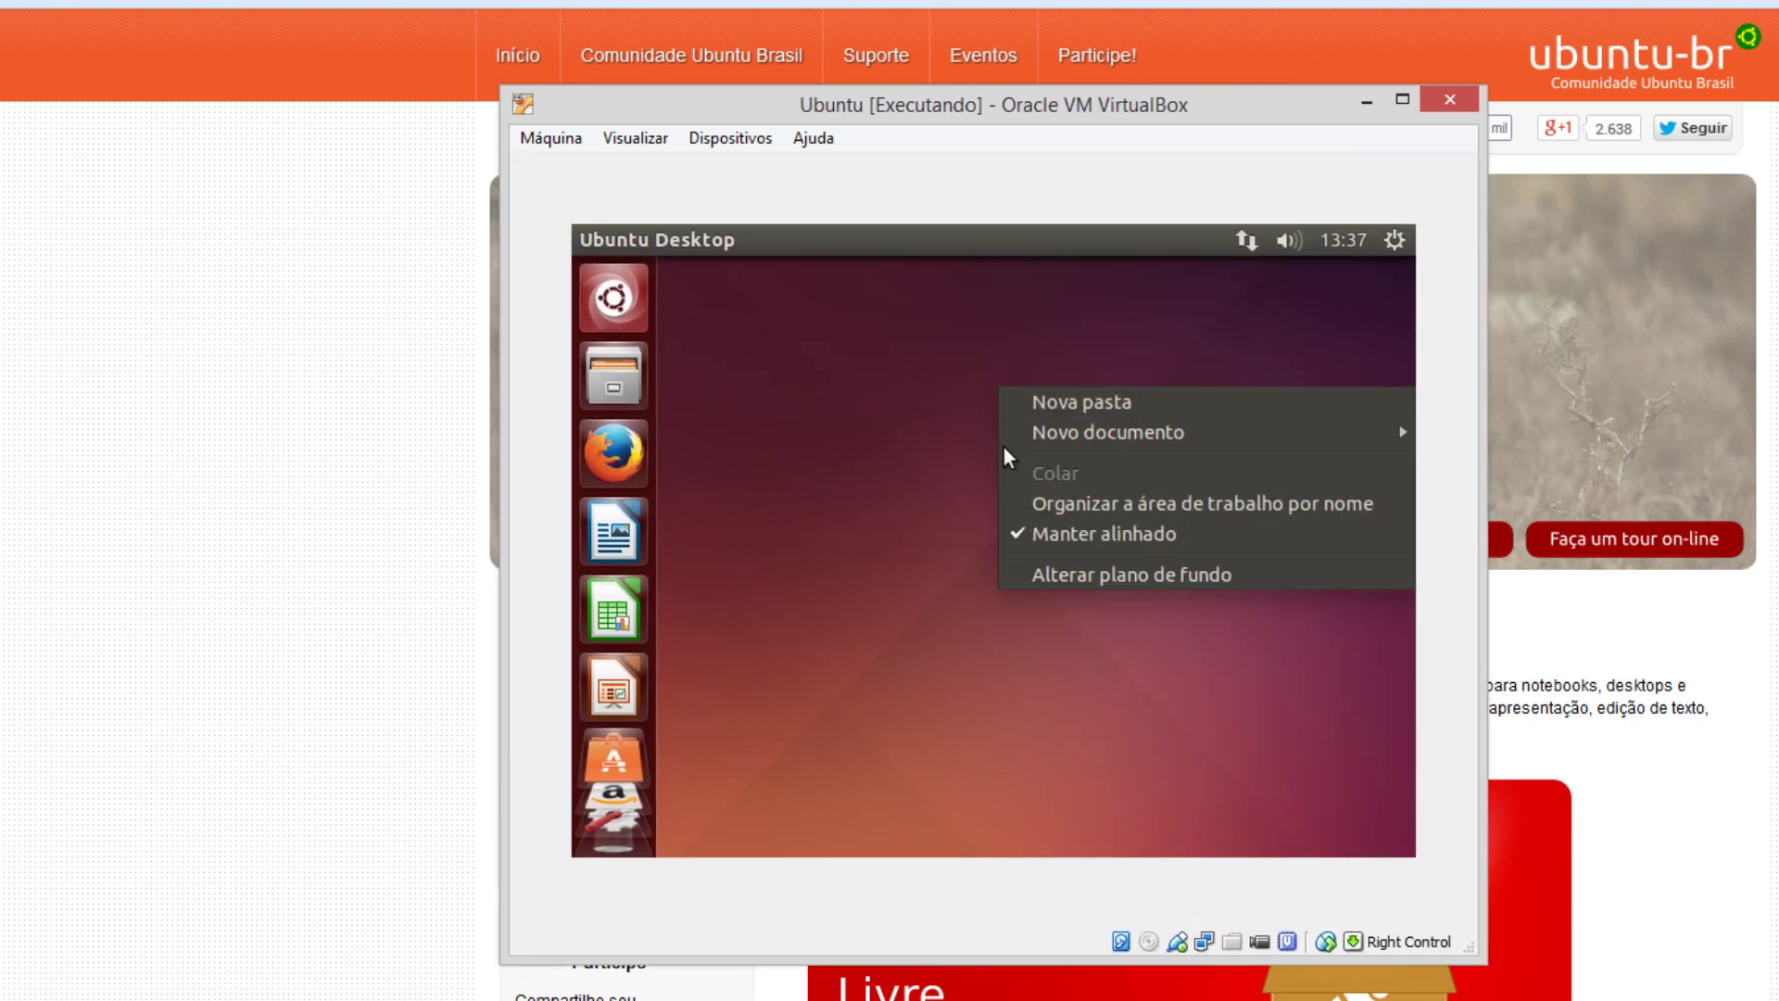
left_click(840, 354)
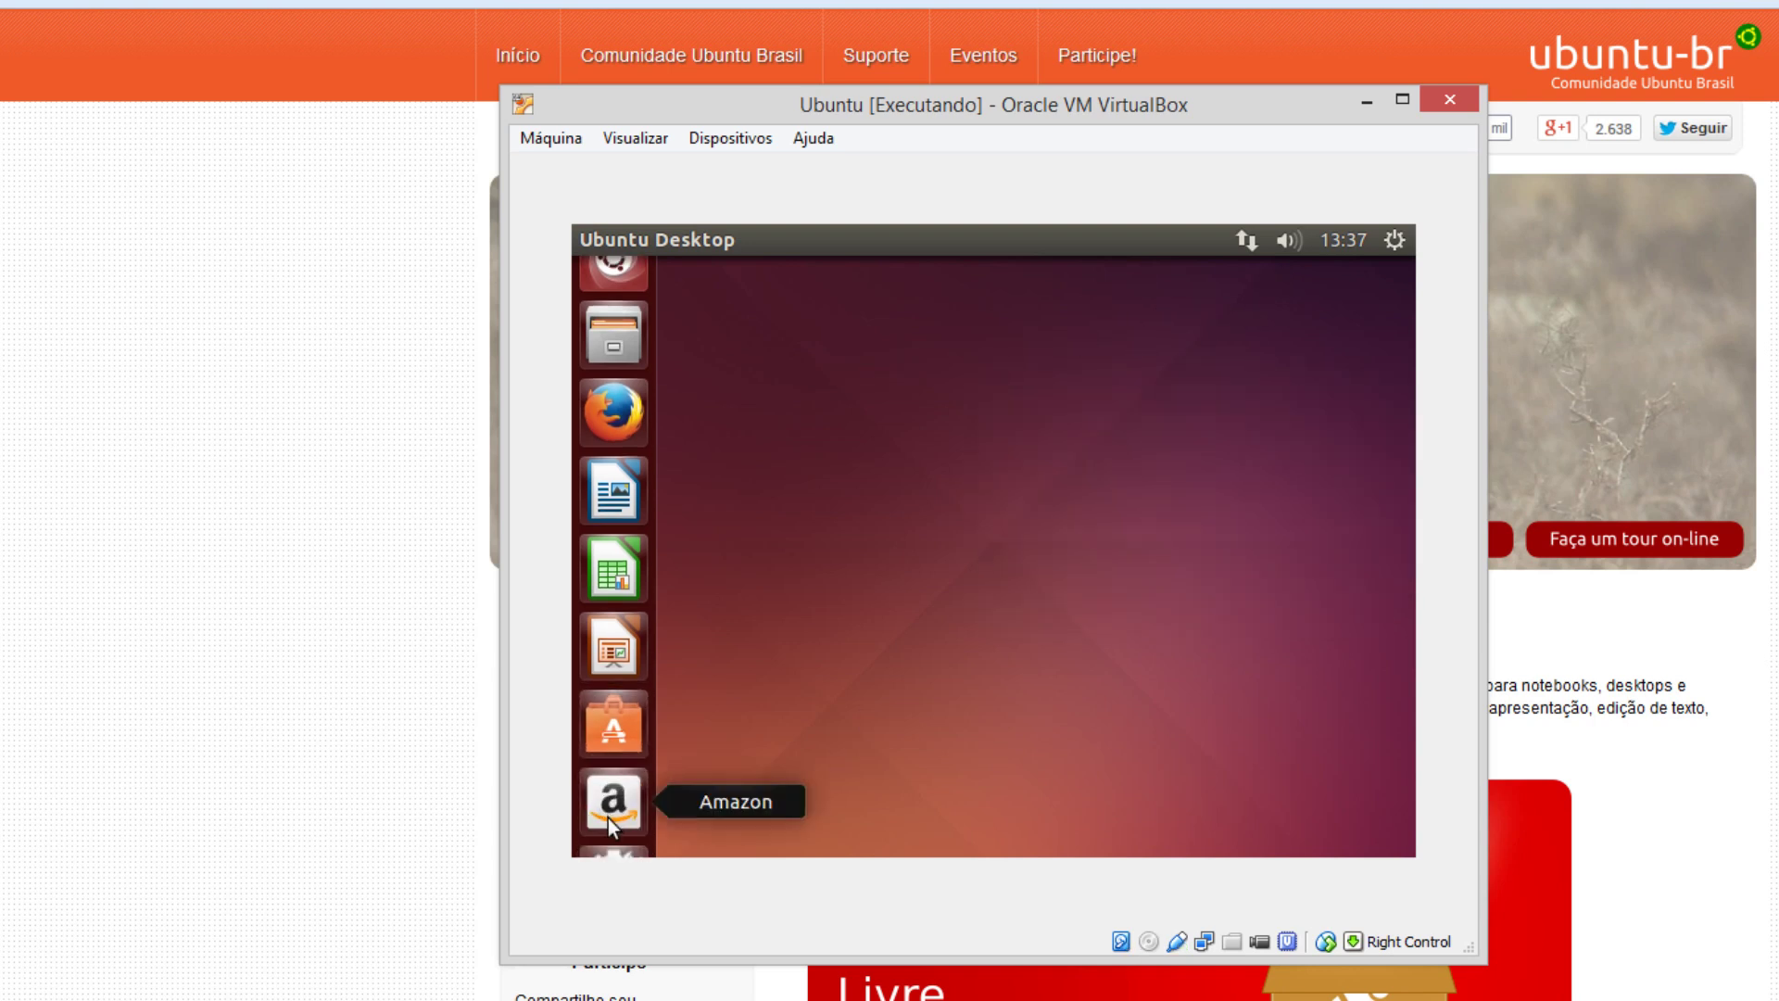
right_click(915, 497)
left_click(794, 688)
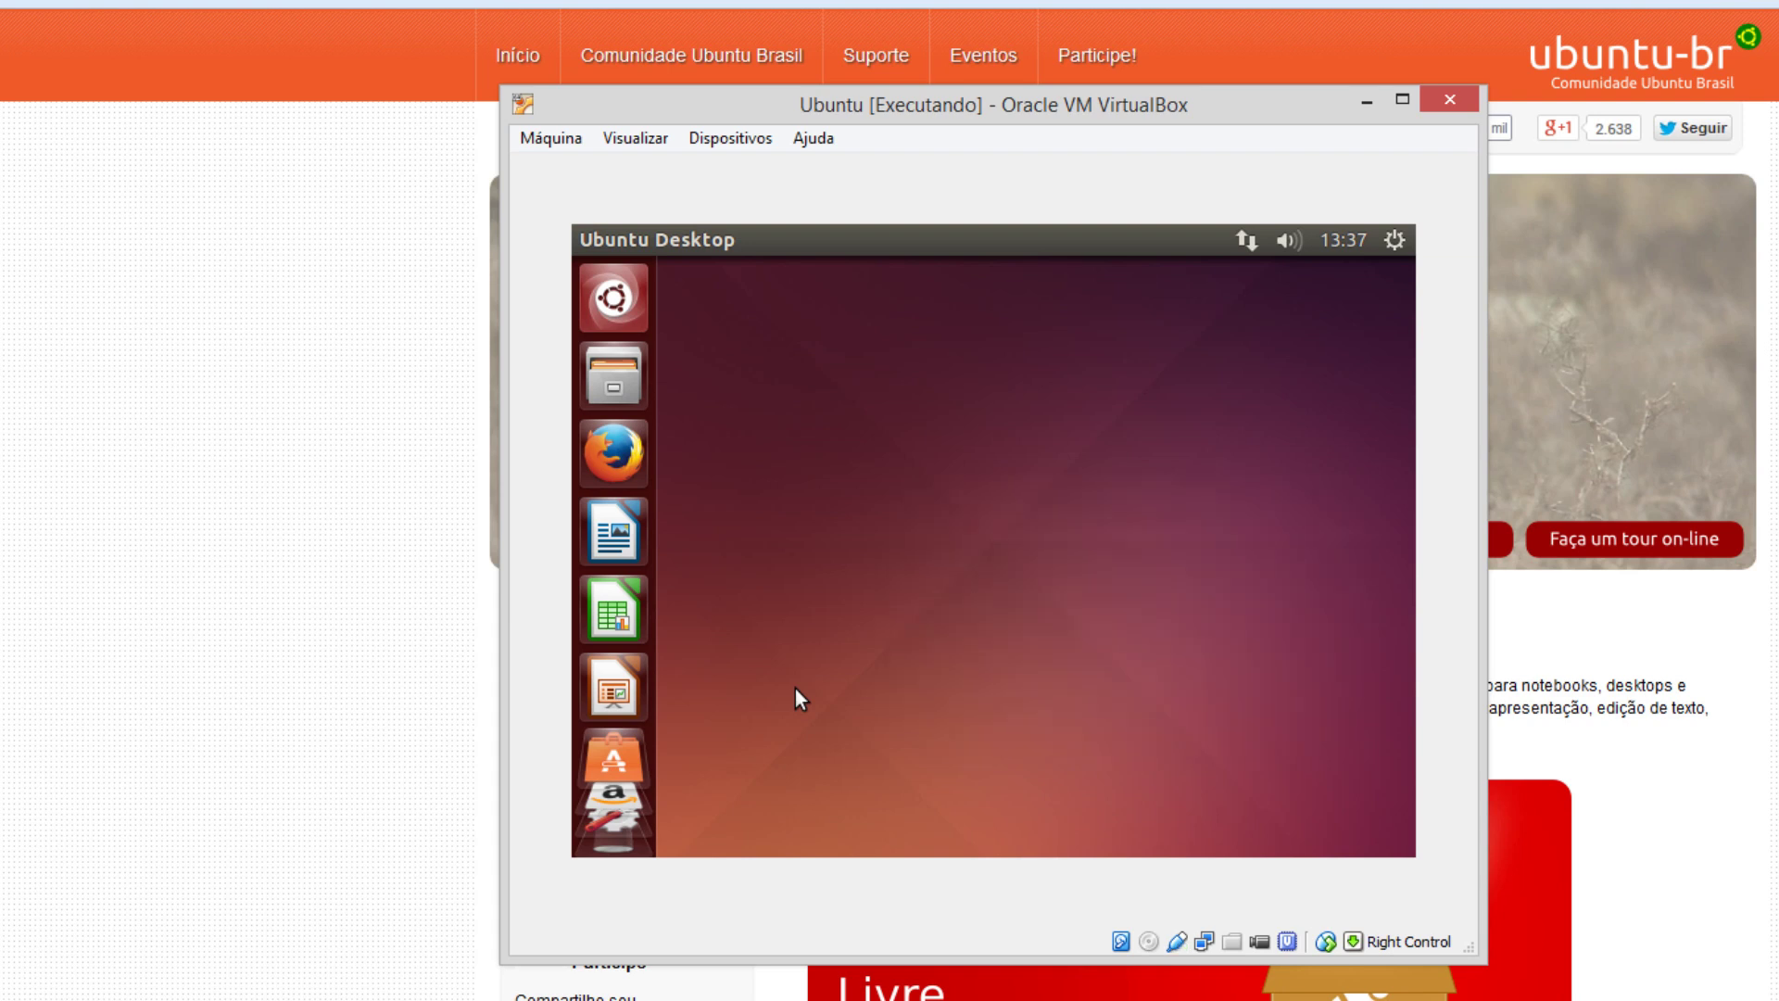